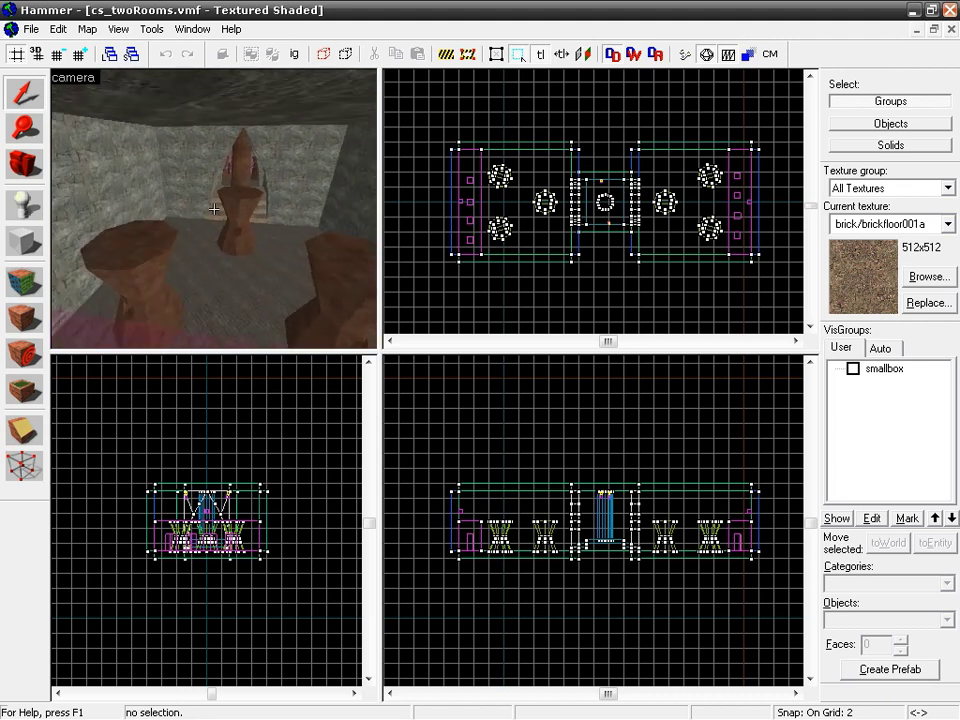
Examine the two rooms, the central column and the player spawn area of the map in the 3D and front views.
{"action": "key", "text": "w"}
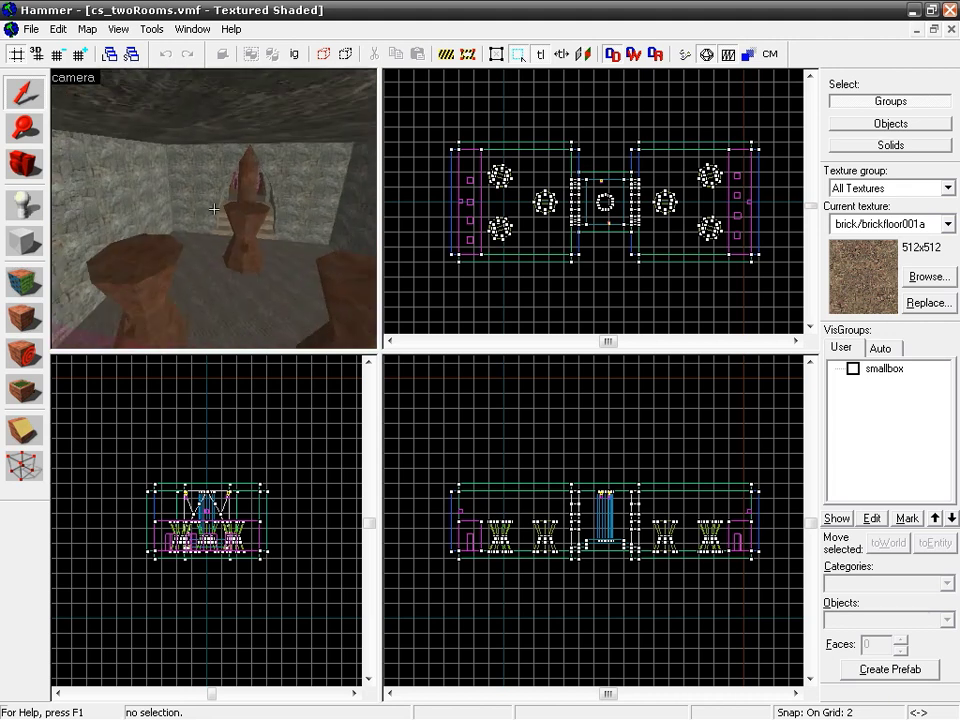
{"action": "key", "text": "s"}
{"action": "key", "text": "w"}
{"action": "key", "text": "w"}
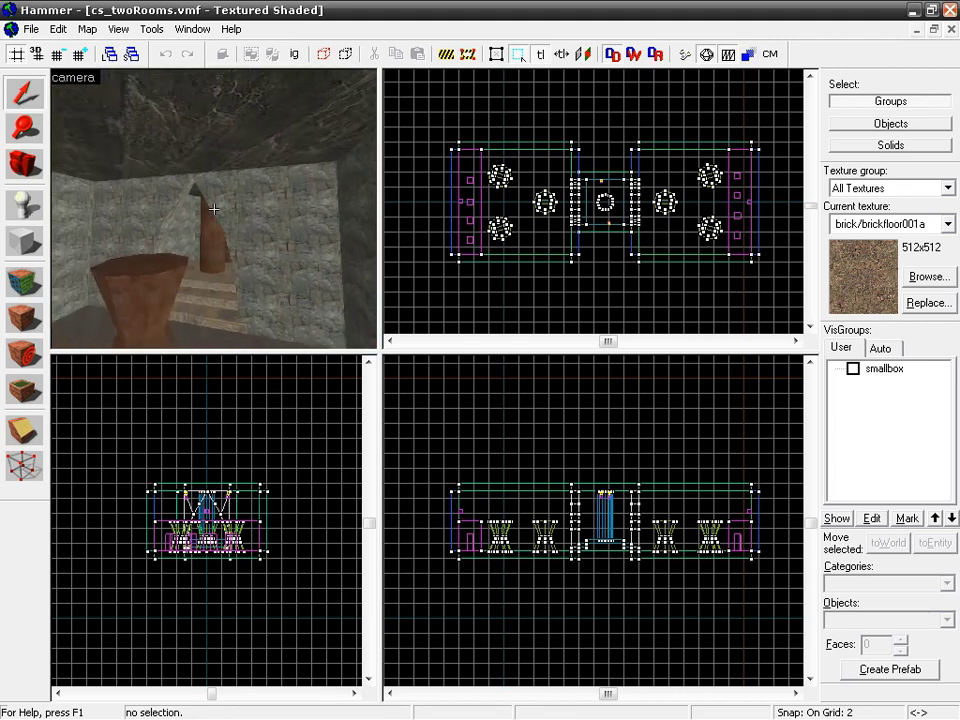
{"action": "key", "text": "w"}
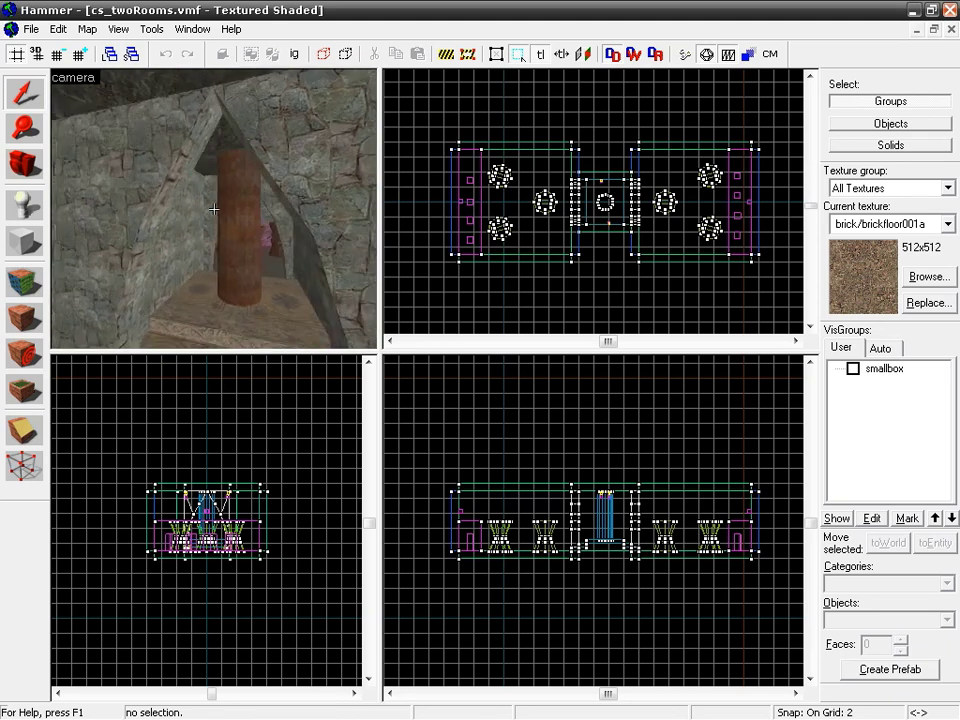
{"action": "key", "text": "s"}
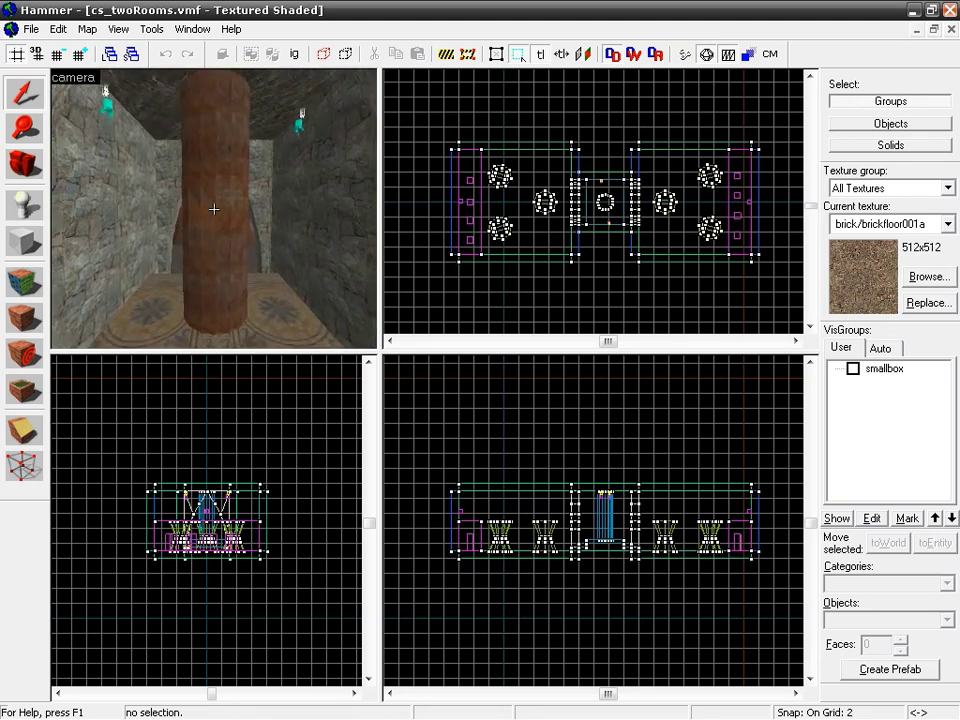
{"action": "key", "text": "w"}
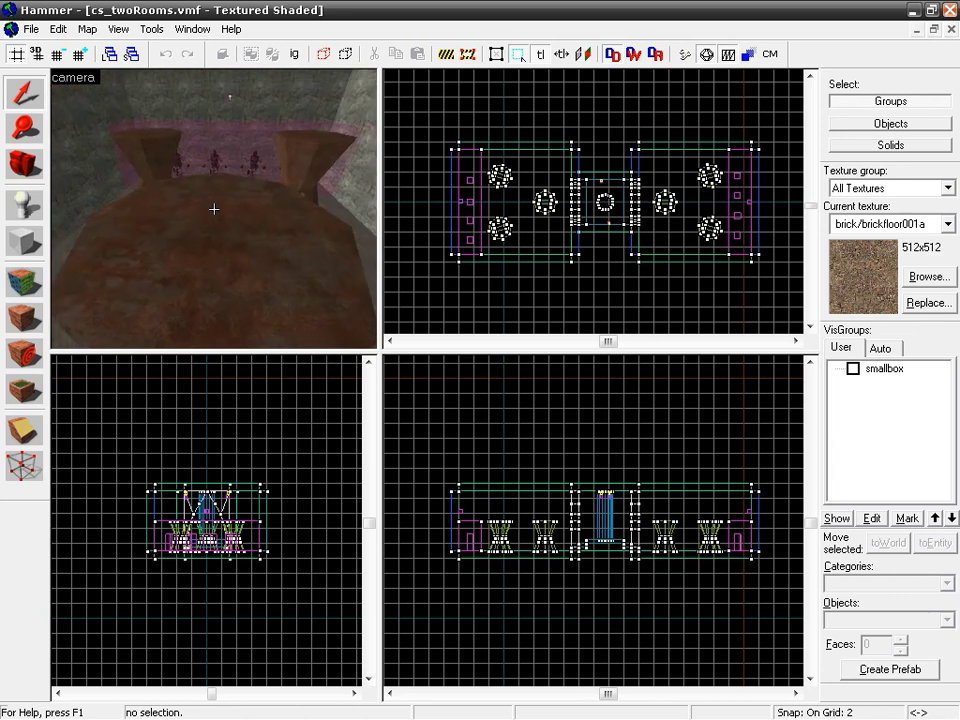
{"action": "key", "text": "s"}
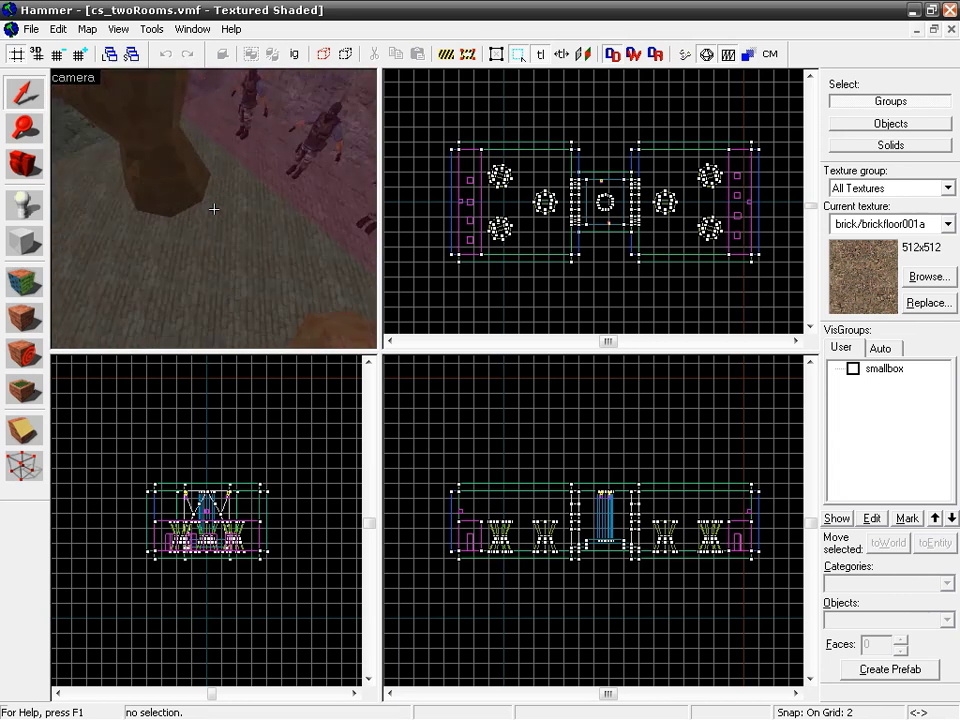
{"action": "key", "text": "w"}
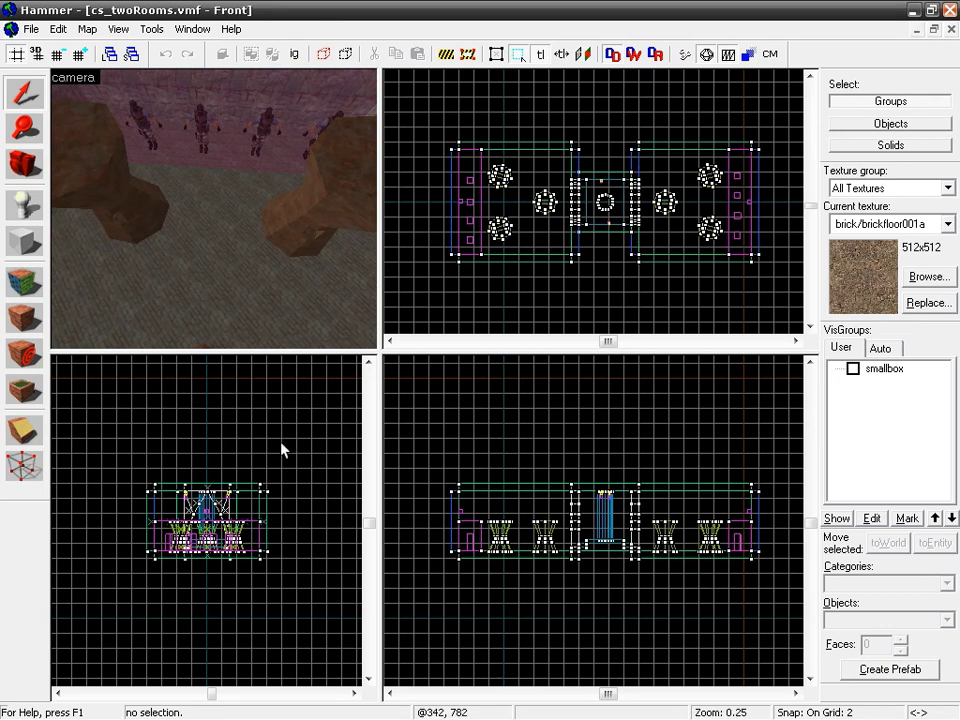
{"action": "scroll", "coordinate": [220, 505], "scroll_direction": "up", "scroll_amount": 7}
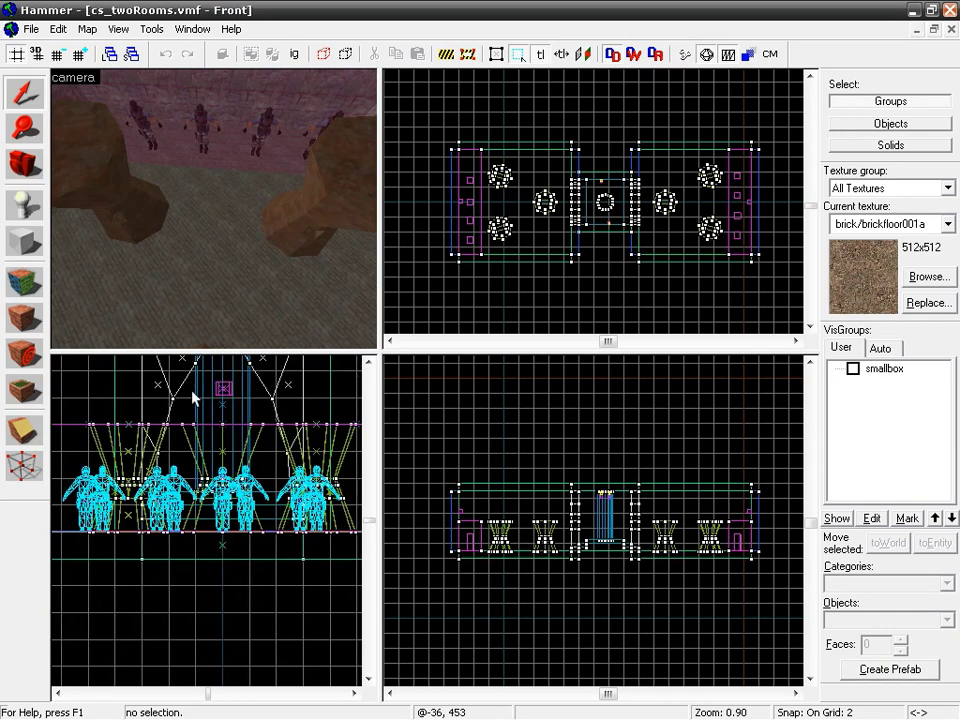
{"action": "left_click_drag", "start_coordinate": [216, 448], "coordinate": [188, 543]}
{"action": "scroll", "coordinate": [197, 546], "scroll_direction": "up", "scroll_amount": 1}
{"action": "scroll", "coordinate": [199, 554], "scroll_direction": "up", "scroll_amount": 3}
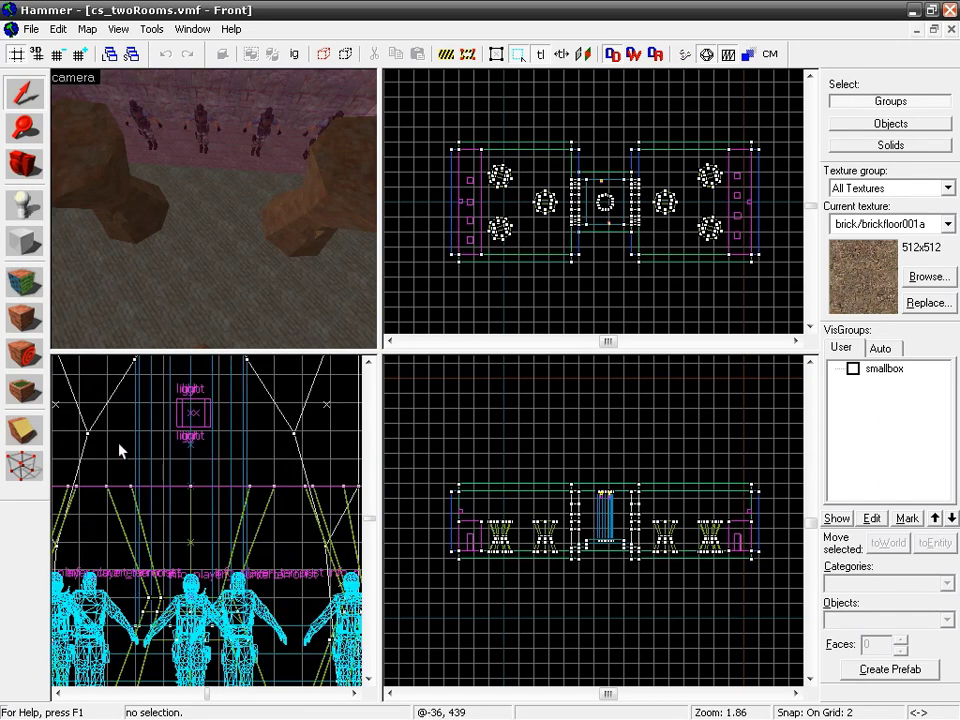
{"action": "scroll", "coordinate": [182, 476], "scroll_direction": "down", "scroll_amount": 4}
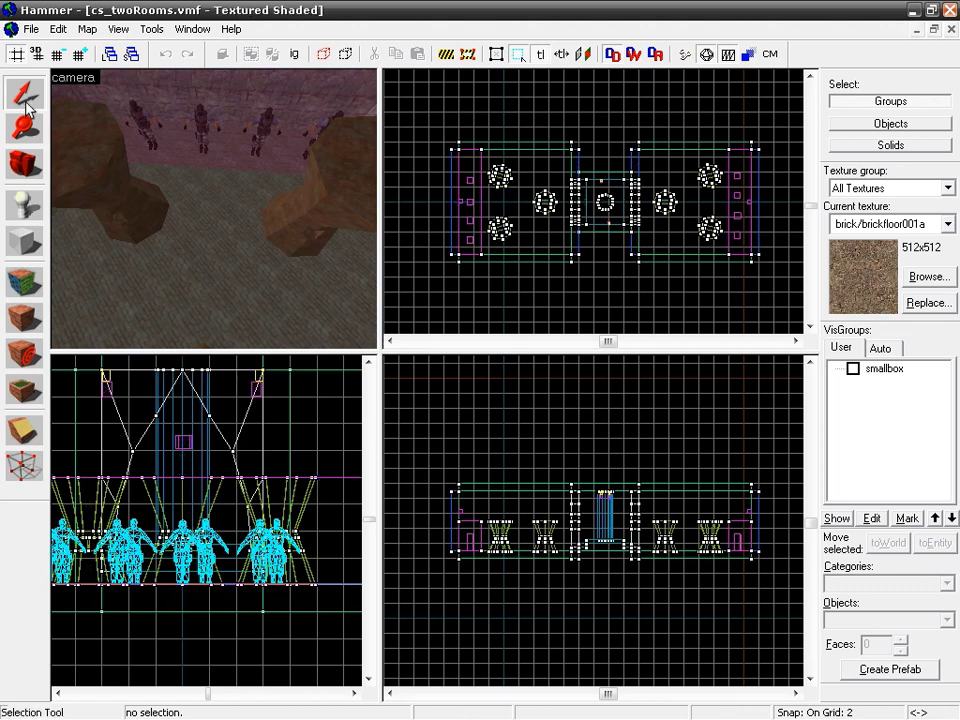
Select the func_buyzone brush at the terrorist spawn, after bringing that room into the top view.
{"action": "left_click", "coordinate": [26, 241]}
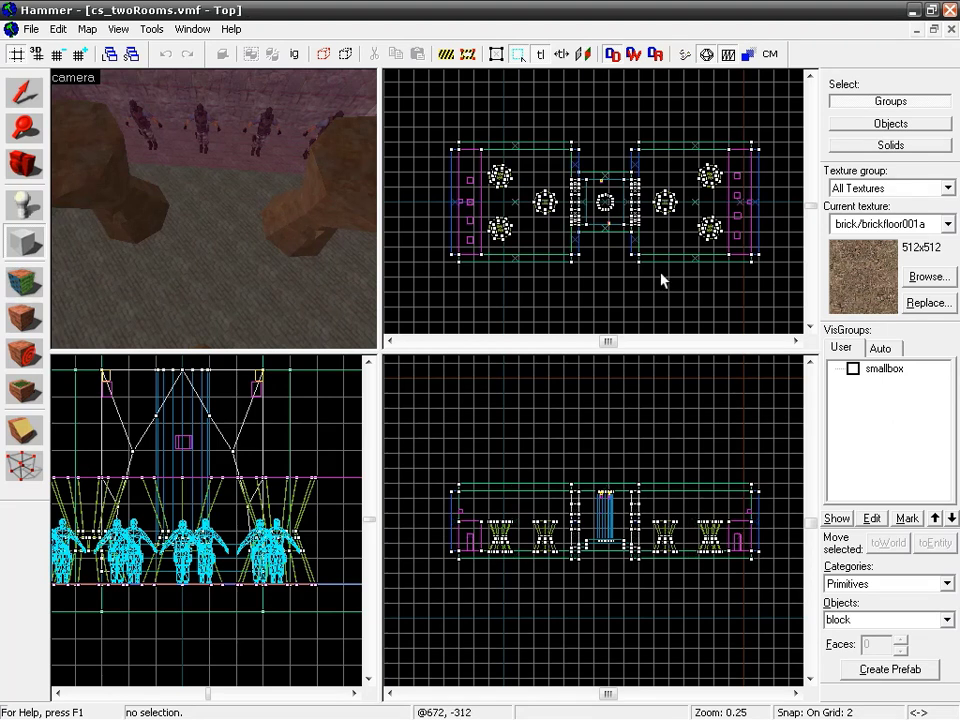
{"action": "scroll", "coordinate": [707, 236], "scroll_direction": "up", "scroll_amount": 3}
{"action": "scroll", "coordinate": [551, 229], "scroll_direction": "down", "scroll_amount": 1}
{"action": "scroll", "coordinate": [439, 207], "scroll_direction": "up", "scroll_amount": 2}
{"action": "left_click_drag", "start_coordinate": [439, 207], "coordinate": [636, 238]}
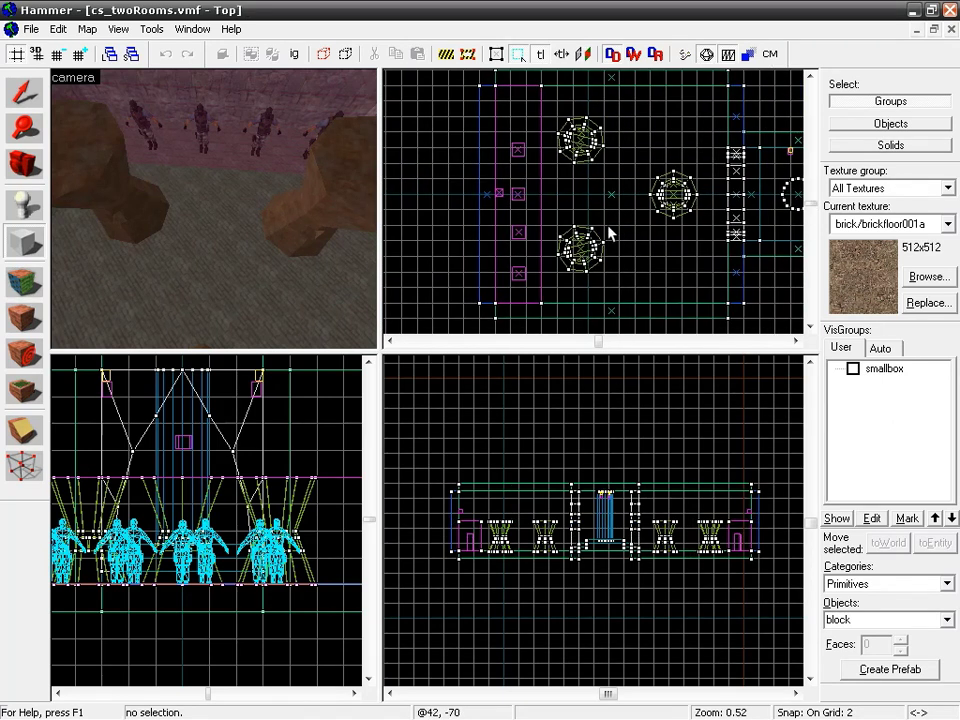
{"action": "left_click", "coordinate": [24, 92]}
{"action": "left_click", "coordinate": [214, 124]}
{"action": "middle_click_drag", "start_coordinate": [681, 180], "coordinate": [218, 180]}
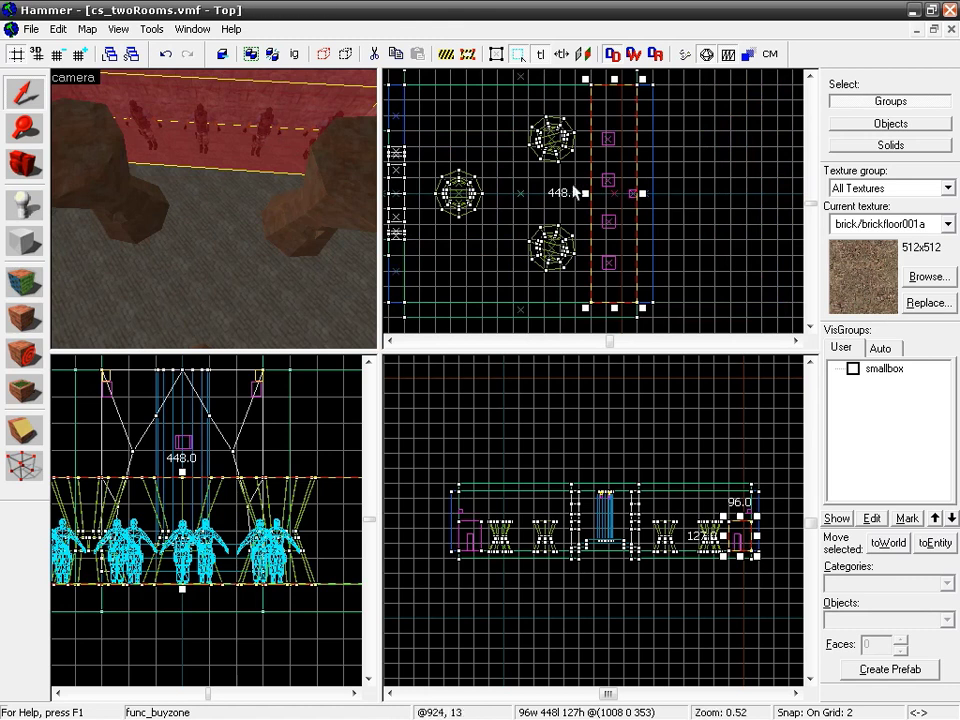
Activate the Block tool and set the snap grid to 8 near the pillars by the terrorist buy zone.
{"action": "left_click", "coordinate": [24, 243]}
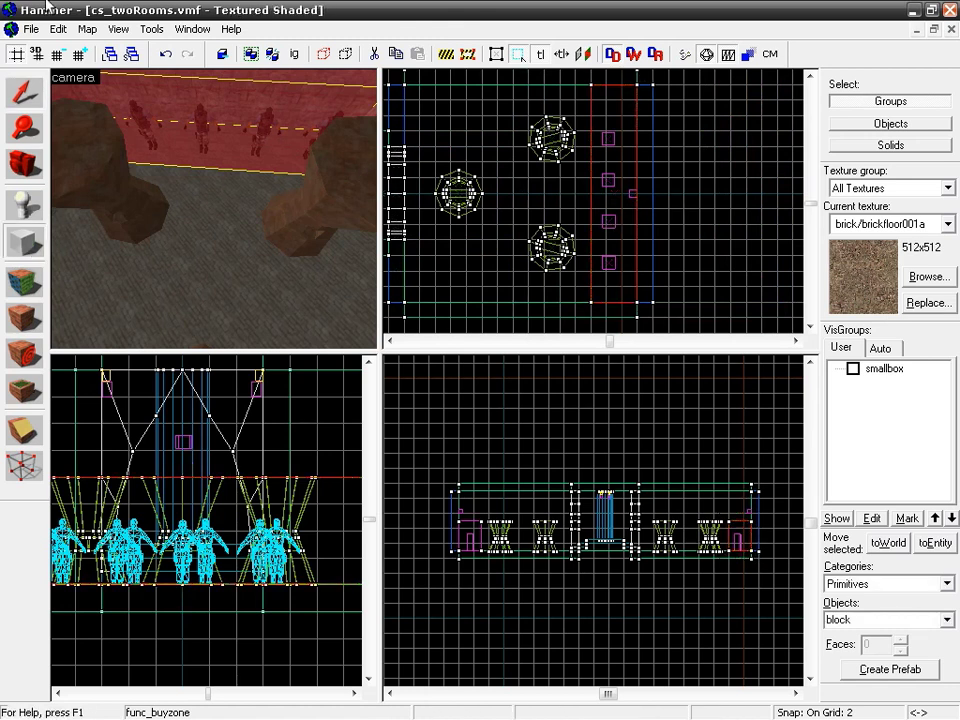
{"action": "scroll", "coordinate": [590, 200], "scroll_direction": "up", "scroll_amount": 7}
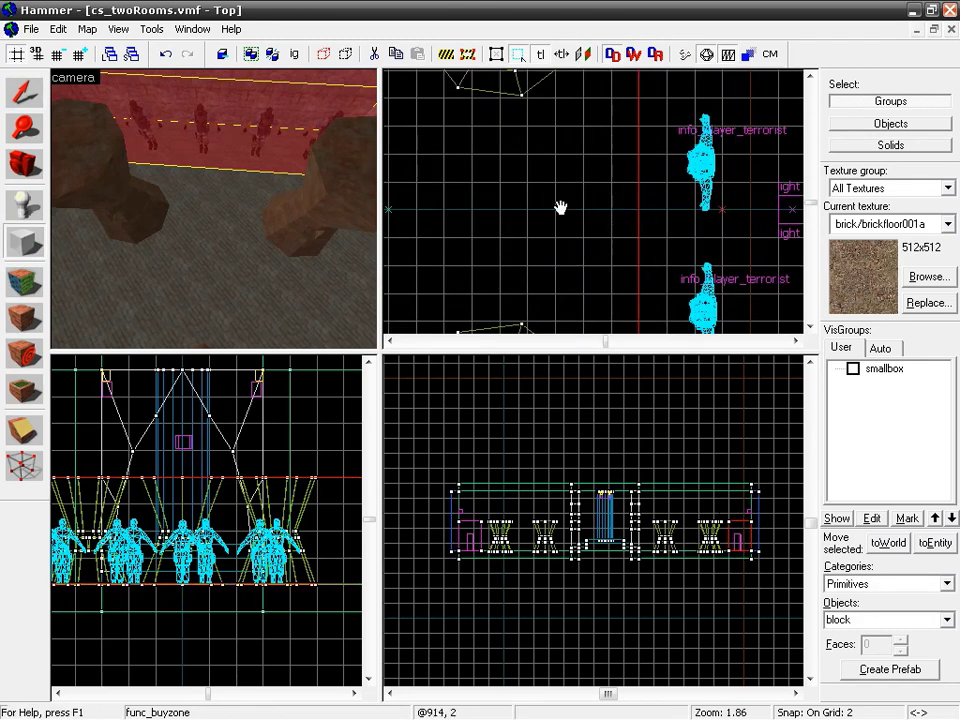
{"action": "left_click_drag", "start_coordinate": [559, 208], "coordinate": [595, 210]}
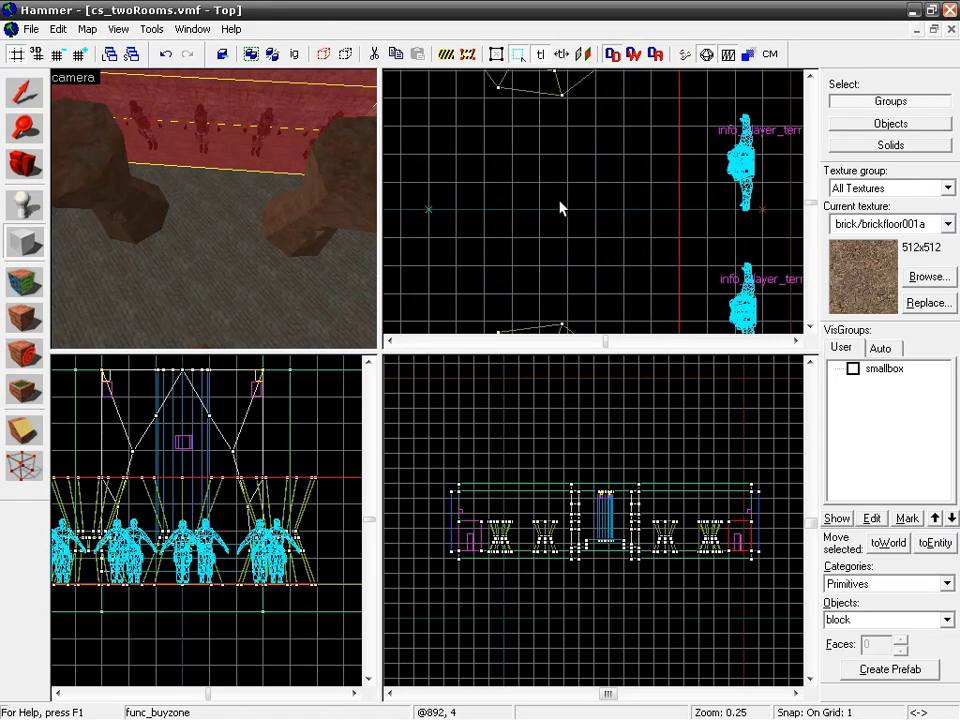
{"action": "key", "text": "bracketright"}
{"action": "key", "text": "bracketright"}
{"action": "key", "text": "bracketright"}
{"action": "key", "text": "bracketright"}
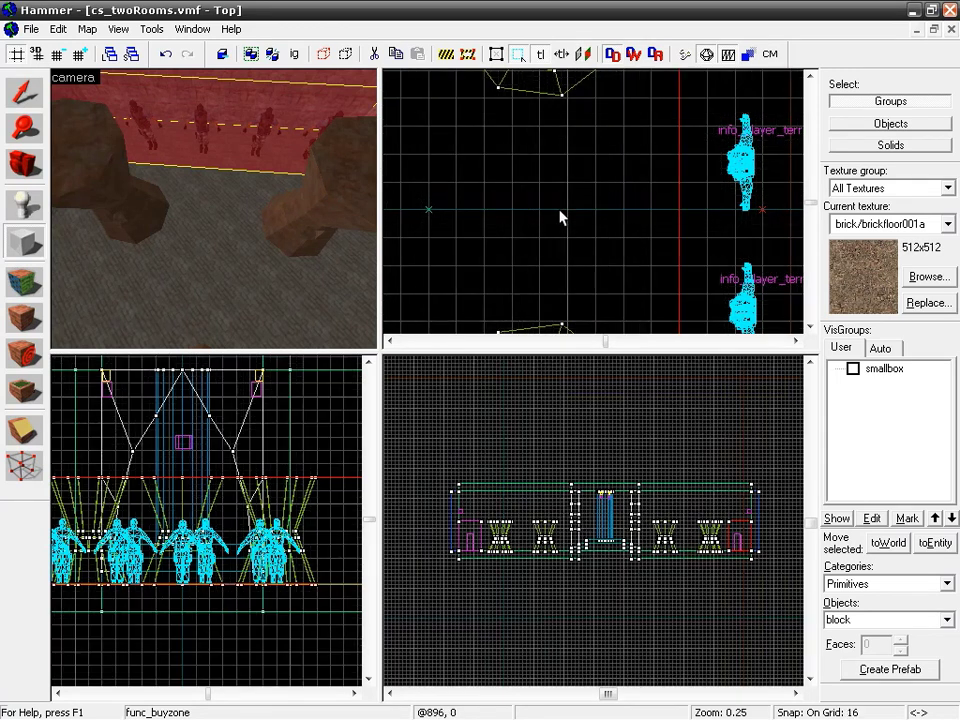
{"action": "key", "text": "bracketleft"}
Create a 24 × 24 × 127 unit block between the two pillars in front of the terrorist buy zone.
{"action": "scroll", "coordinate": [572, 176], "scroll_direction": "up", "scroll_amount": 2}
{"action": "mouse_move", "coordinate": [572, 176]}
{"action": "left_mouse_down"}
{"action": "mouse_move", "coordinate": [589, 201]}
{"action": "mouse_move", "coordinate": [581, 179]}
{"action": "left_mouse_up"}
{"action": "scroll", "coordinate": [589, 201], "scroll_direction": "down", "scroll_amount": 2}
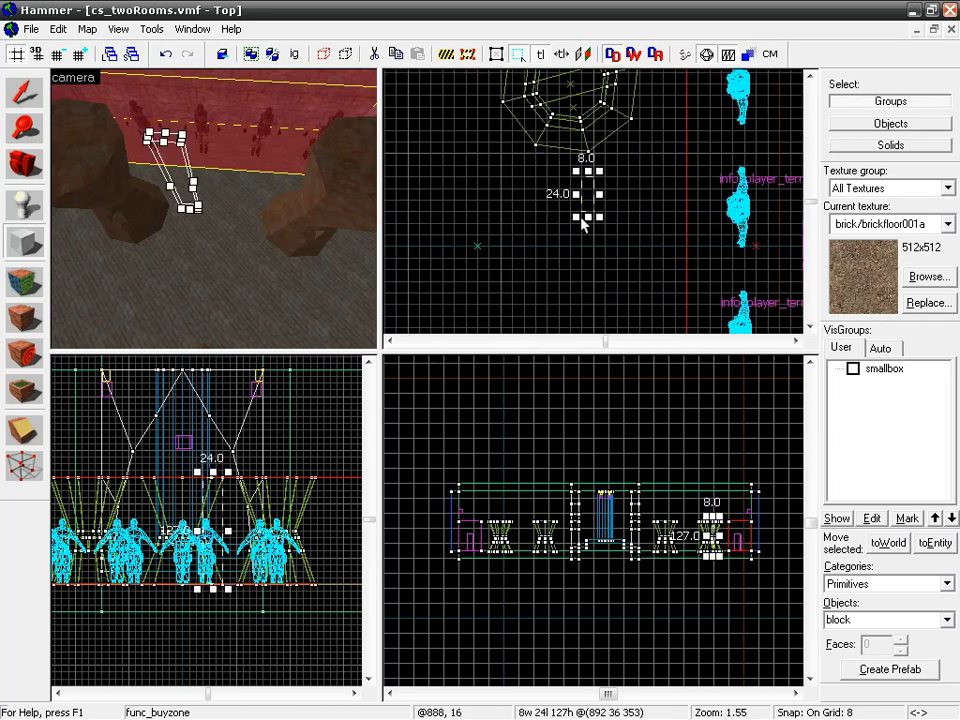
{"action": "key", "text": "shift+z"}
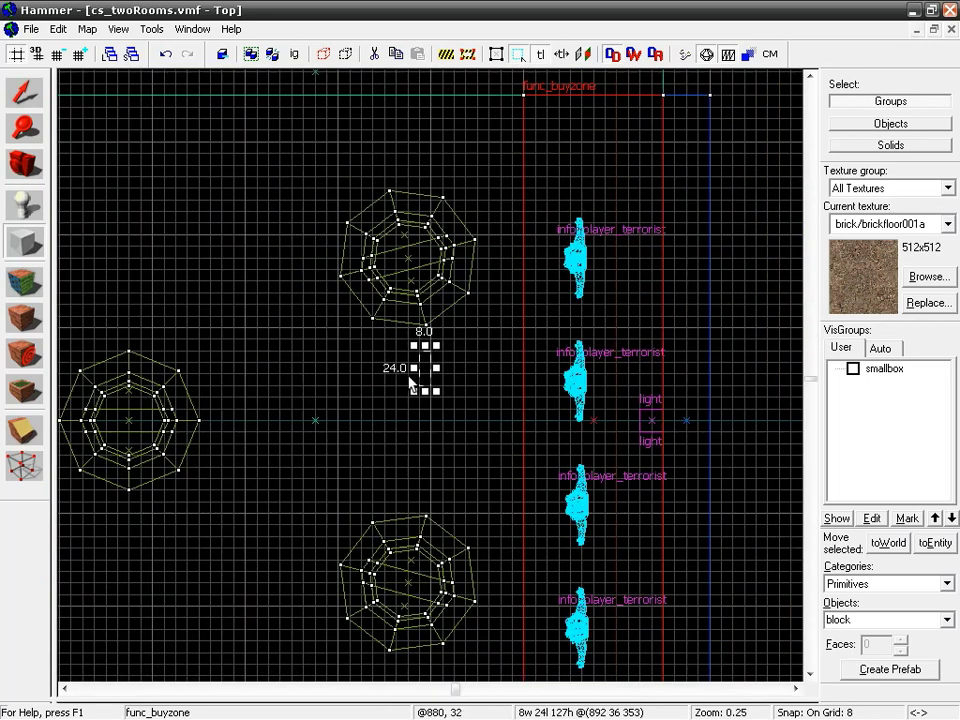
{"action": "left_click_drag", "start_coordinate": [414, 368], "coordinate": [392, 369]}
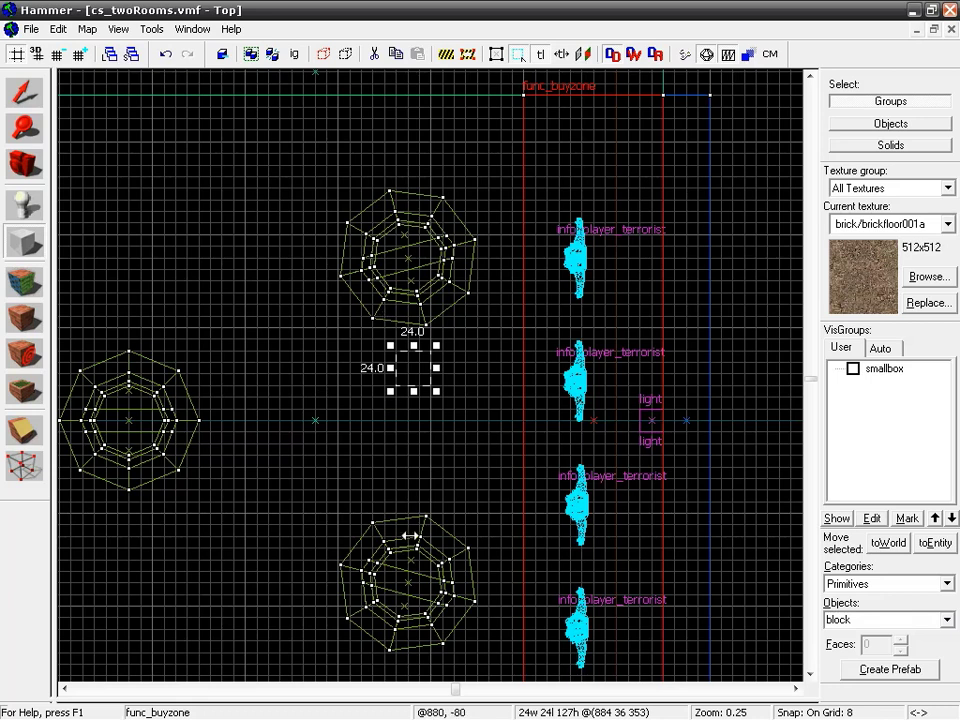
{"action": "key", "text": "shift+z"}
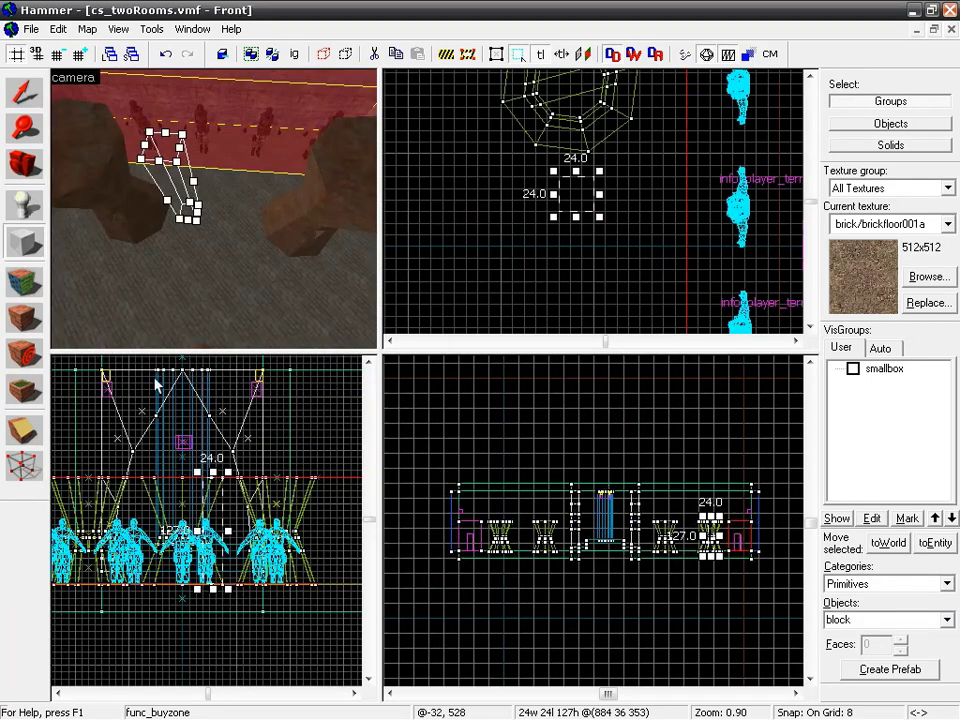
{"action": "scroll", "coordinate": [649, 514], "scroll_direction": "up", "scroll_amount": 4}
{"action": "scroll", "coordinate": [734, 545], "scroll_direction": "up", "scroll_amount": 5}
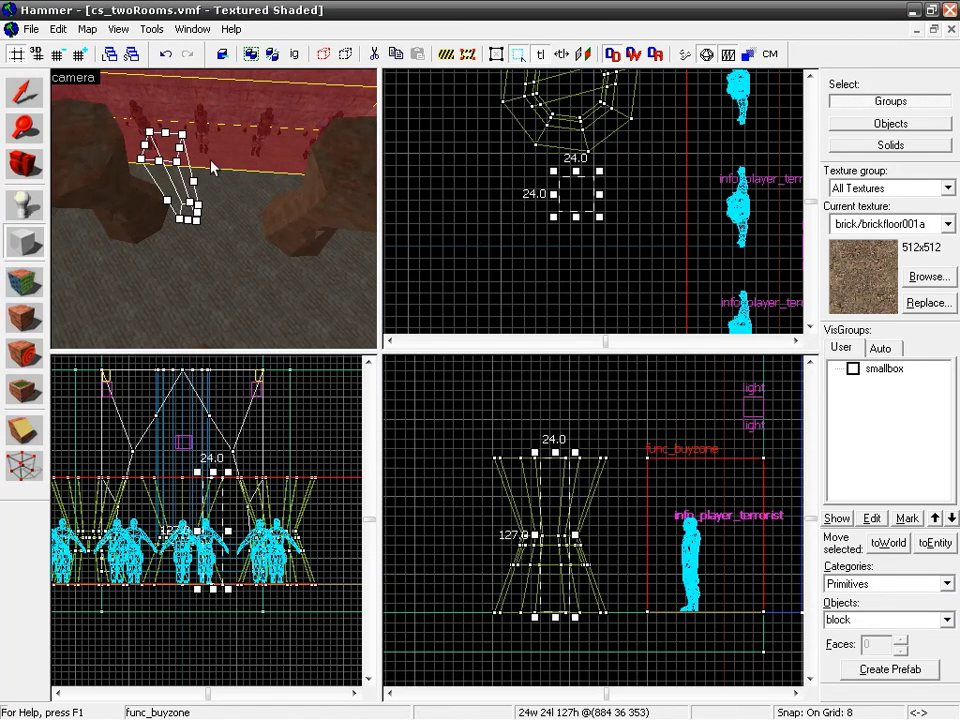
{"action": "key", "text": "Return"}
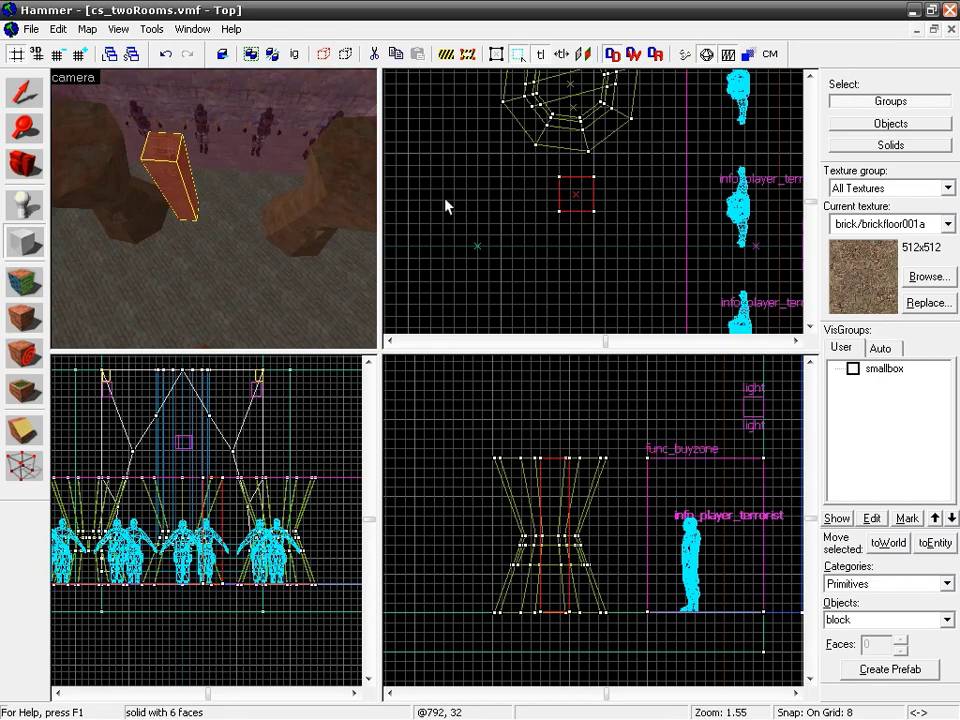
Apply the cs_havana/metal02 texture to all six faces of the new block and justify it left.
{"action": "key", "text": "shift+a"}
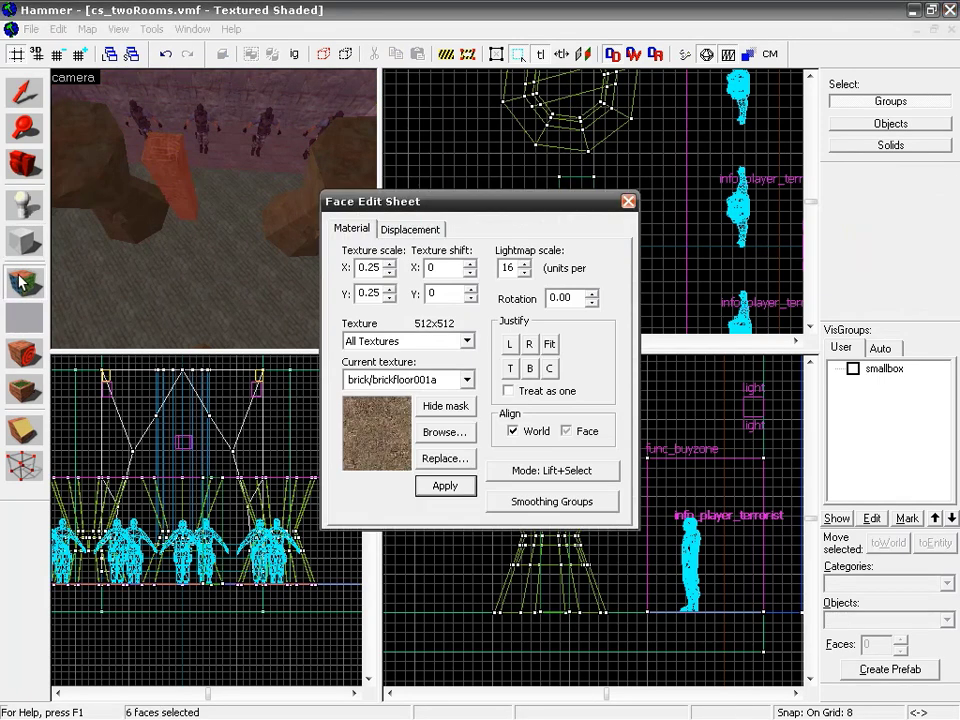
{"action": "left_click", "coordinate": [440, 433]}
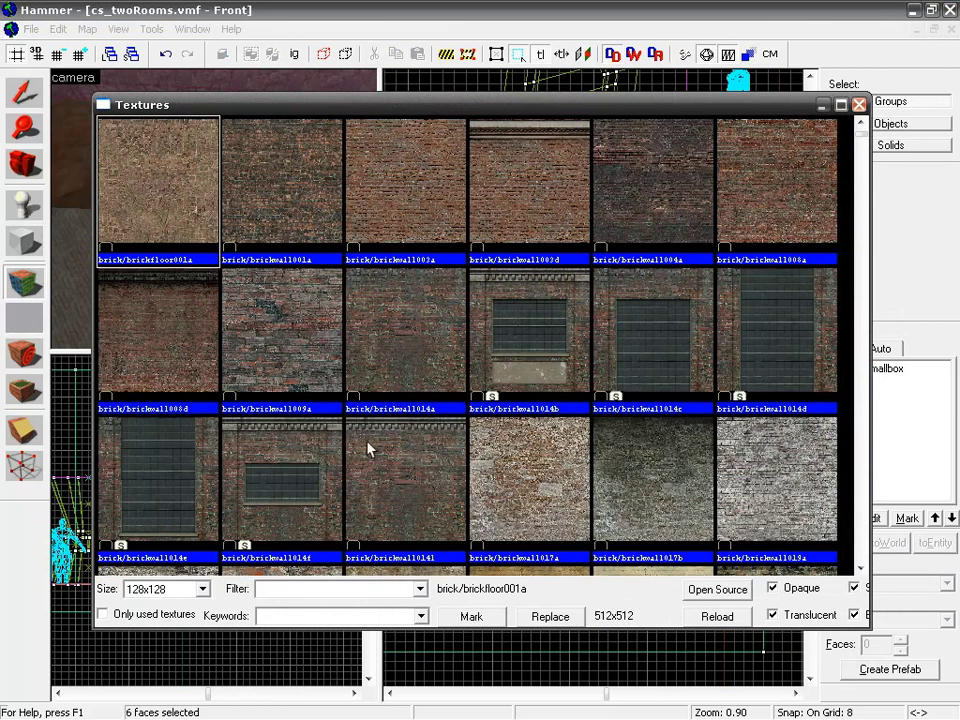
{"action": "type", "text": "me"}
{"action": "double_click", "coordinate": [628, 336]}
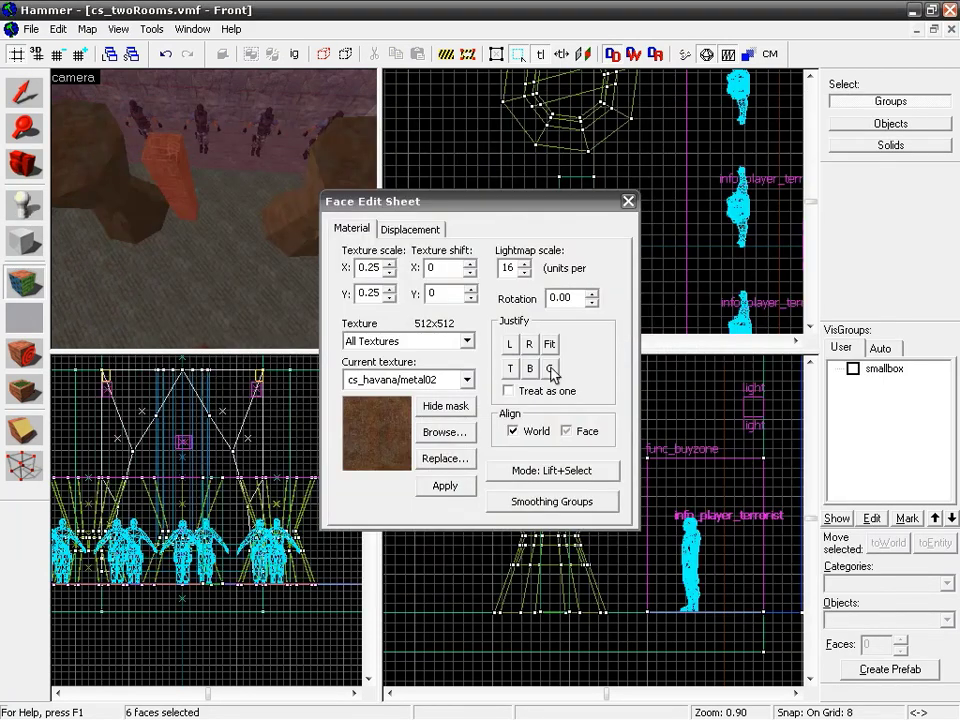
{"action": "left_click", "coordinate": [450, 488]}
{"action": "left_click", "coordinate": [512, 345]}
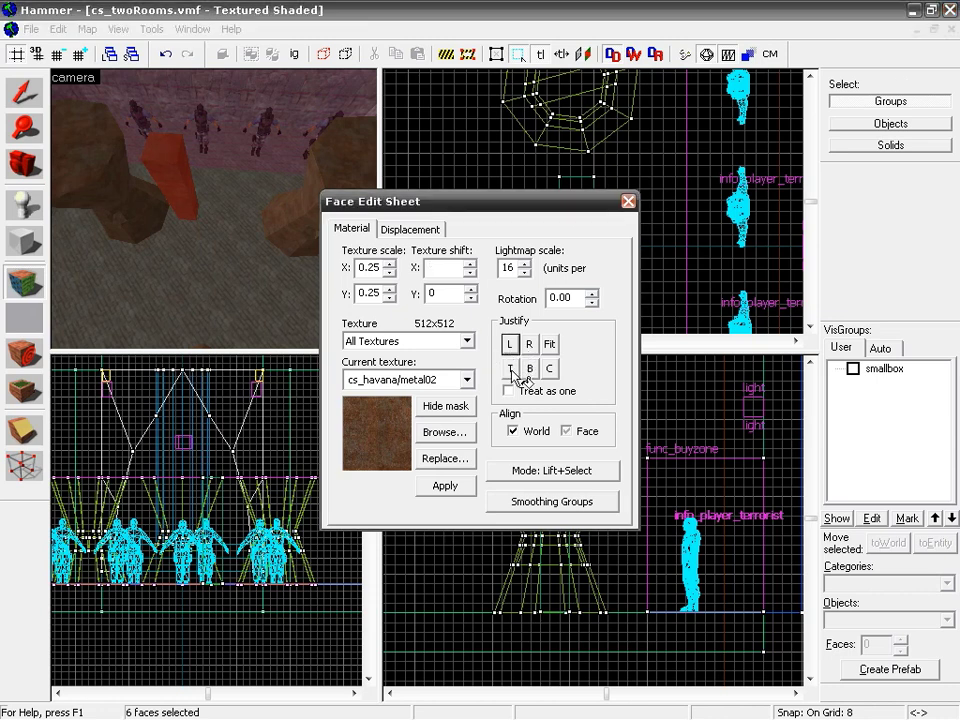
{"action": "left_click", "coordinate": [628, 202]}
Select the new block and place a copy of it 72 units away, towards the opposite pillar.
{"action": "left_click", "coordinate": [24, 92]}
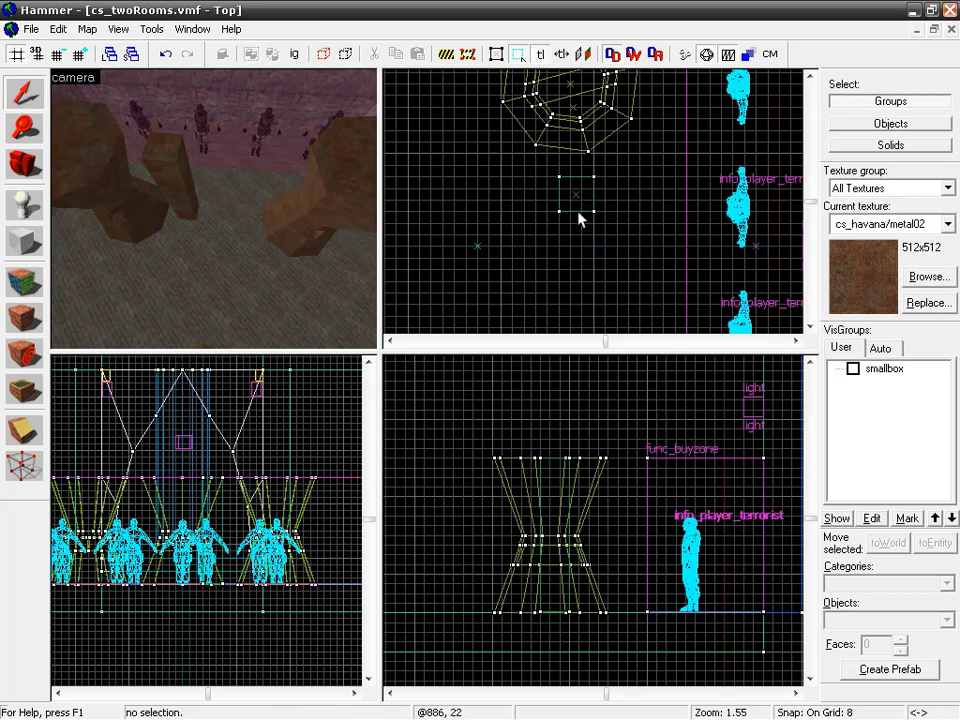
{"action": "left_click", "coordinate": [202, 180]}
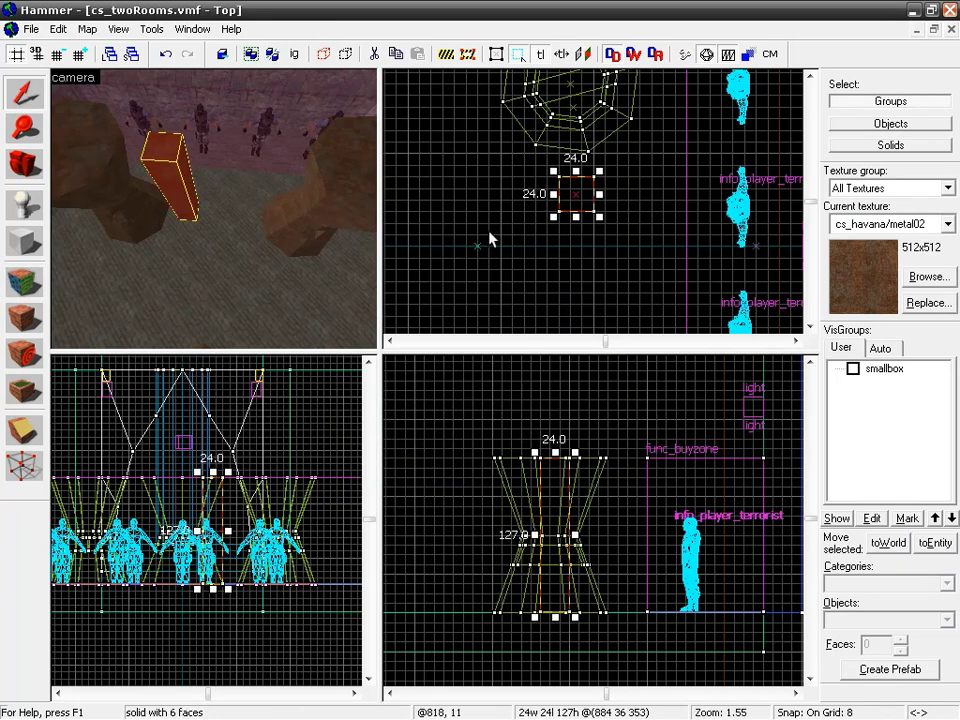
{"action": "left_click_drag", "start_coordinate": [527, 281], "coordinate": [531, 223]}
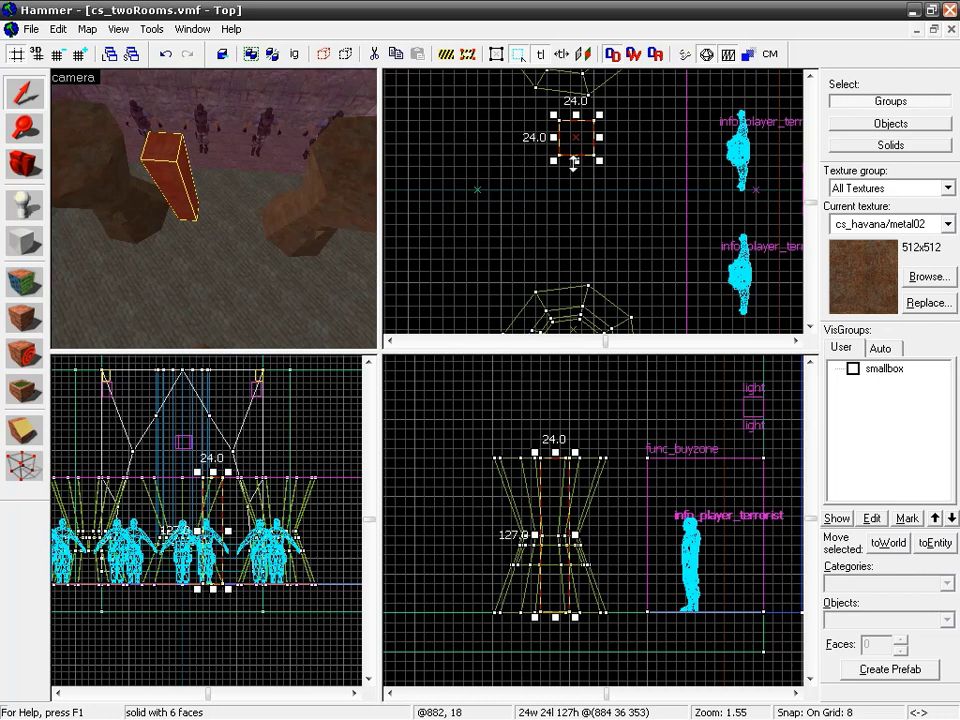
{"action": "mouse_move", "coordinate": [576, 146]}
{"action": "left_mouse_down"}
{"action": "mouse_move", "coordinate": [572, 263]}
{"action": "mouse_move", "coordinate": [574, 250]}
{"action": "left_mouse_up"}
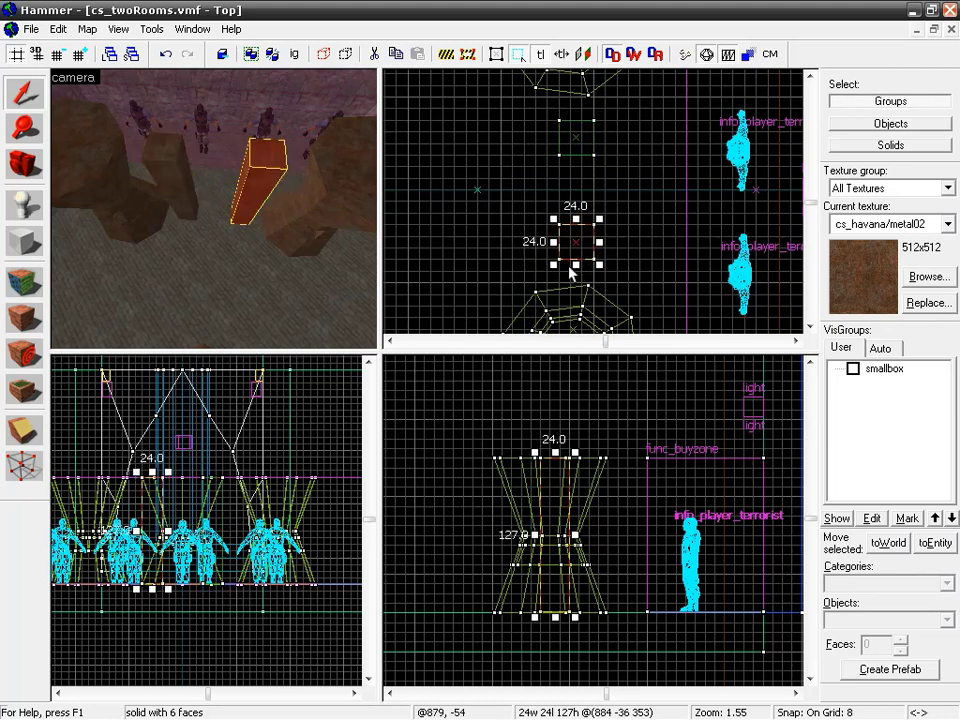
Move both blocks 8 units outward towards their nearest pillars, widening the gap between them.
{"action": "key", "text": "ctrl+z"}
{"action": "left_click_drag", "start_coordinate": [576, 137], "coordinate": [576, 129]}
{"action": "left_click", "coordinate": [579, 226]}
{"action": "left_click_drag", "start_coordinate": [581, 237], "coordinate": [581, 248]}
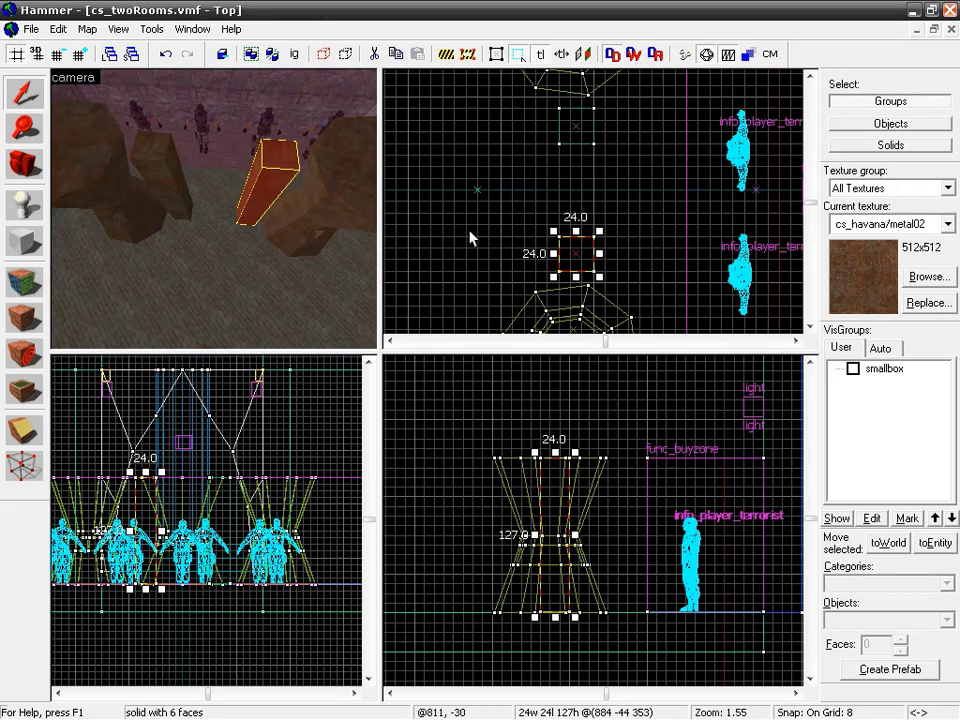
Copy a block into the gap between the two and turn it into a single centred block 48 units long.
{"action": "left_click_drag", "start_coordinate": [583, 253], "coordinate": [580, 175]}
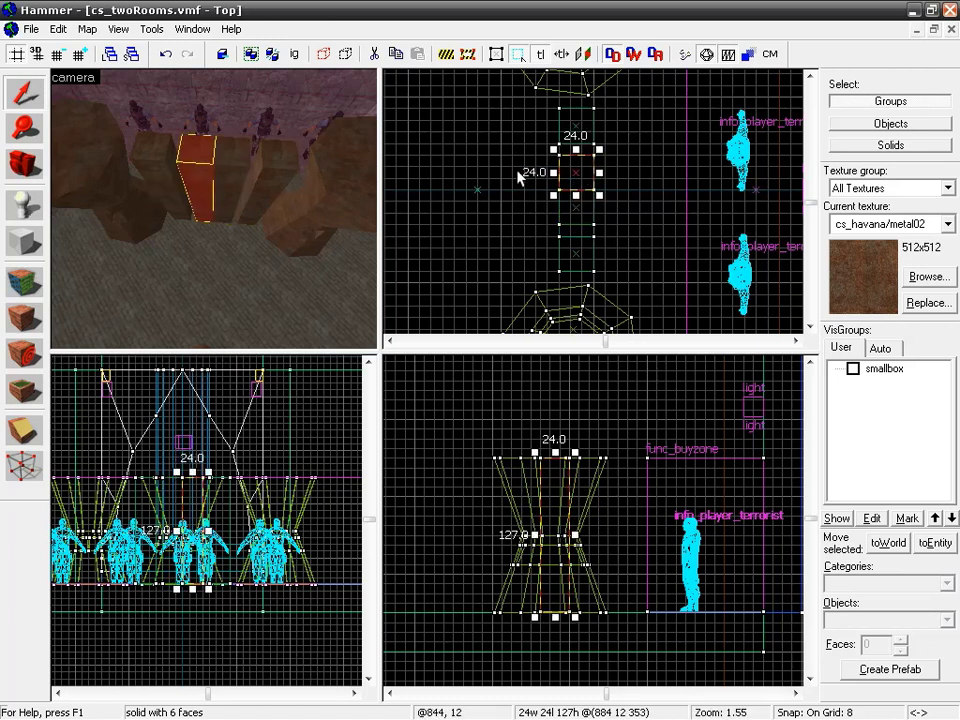
{"action": "left_click", "coordinate": [568, 214]}
{"action": "left_click", "coordinate": [568, 193]}
{"action": "left_click_drag", "start_coordinate": [568, 193], "coordinate": [576, 157]}
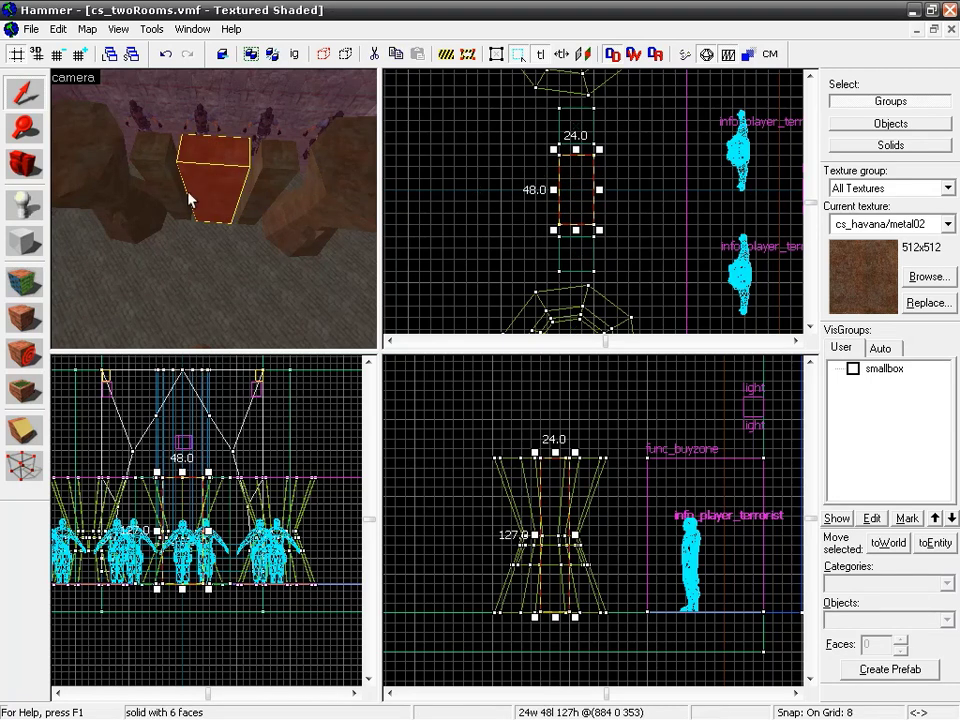
Examine the row of three metal blocks and the gaps to the pillars from several sides in the 3D view.
{"action": "key", "text": "z"}
{"action": "key", "text": "w"}
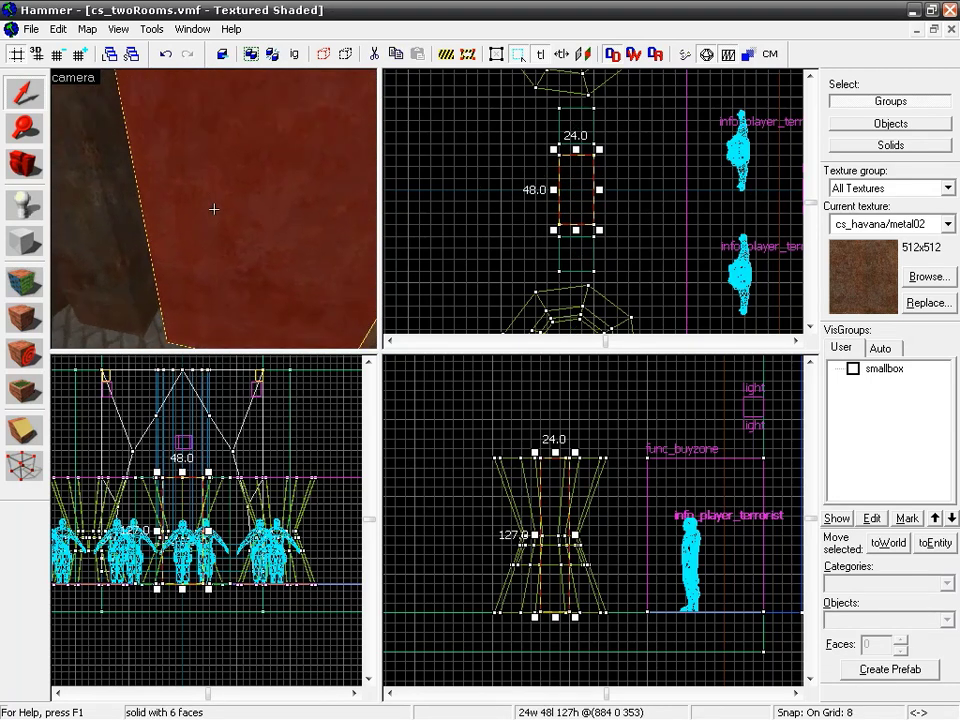
{"action": "key", "text": "w"}
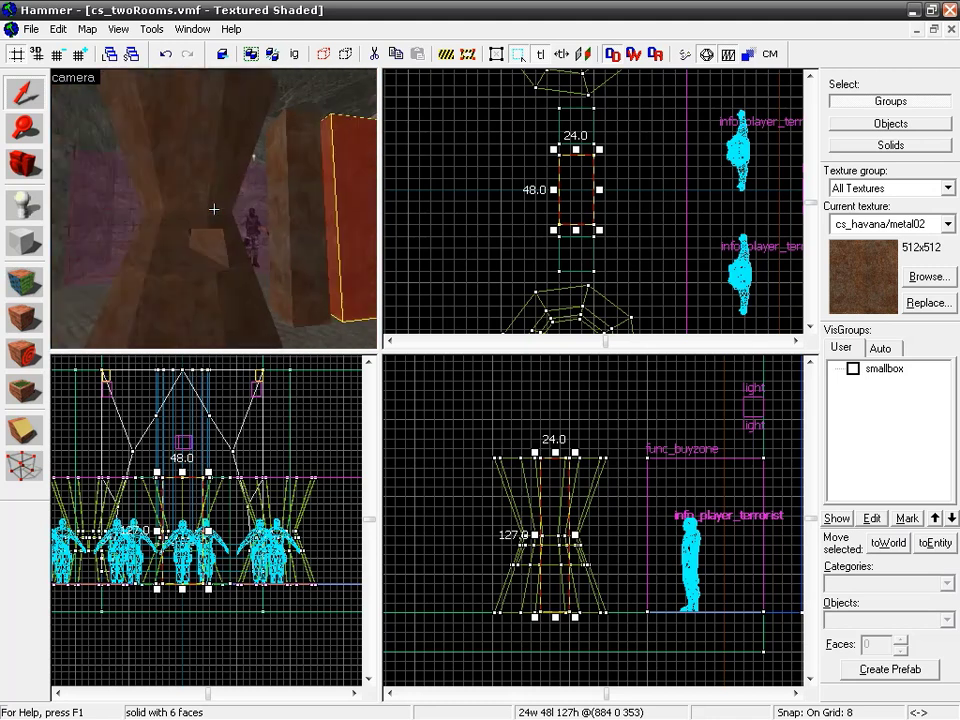
{"action": "key", "text": "w"}
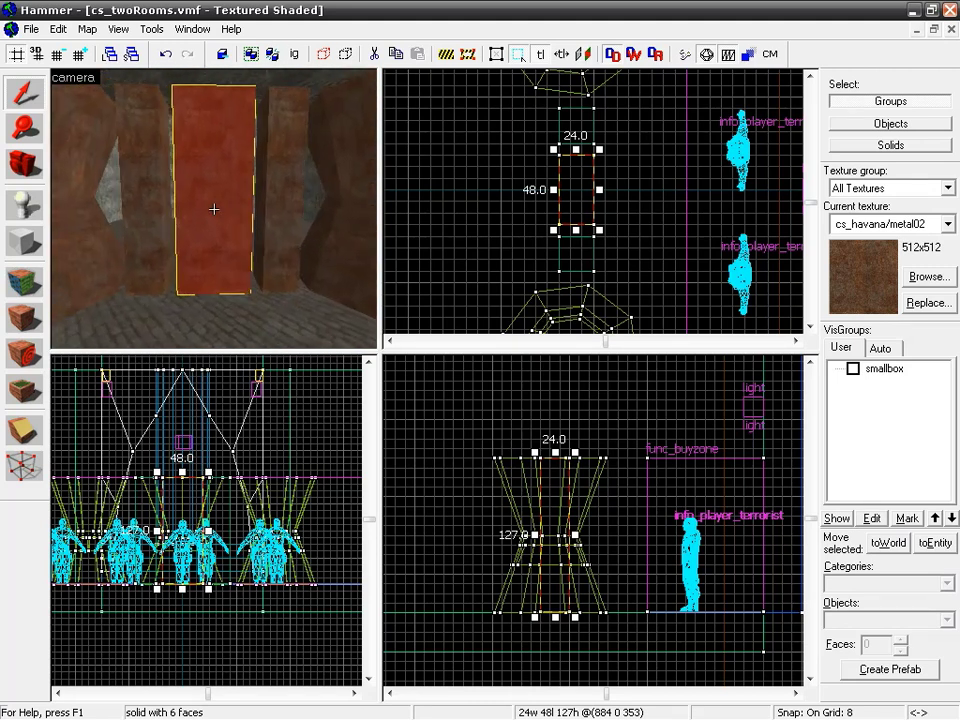
{"action": "key", "text": "w"}
{"action": "key", "text": "s"}
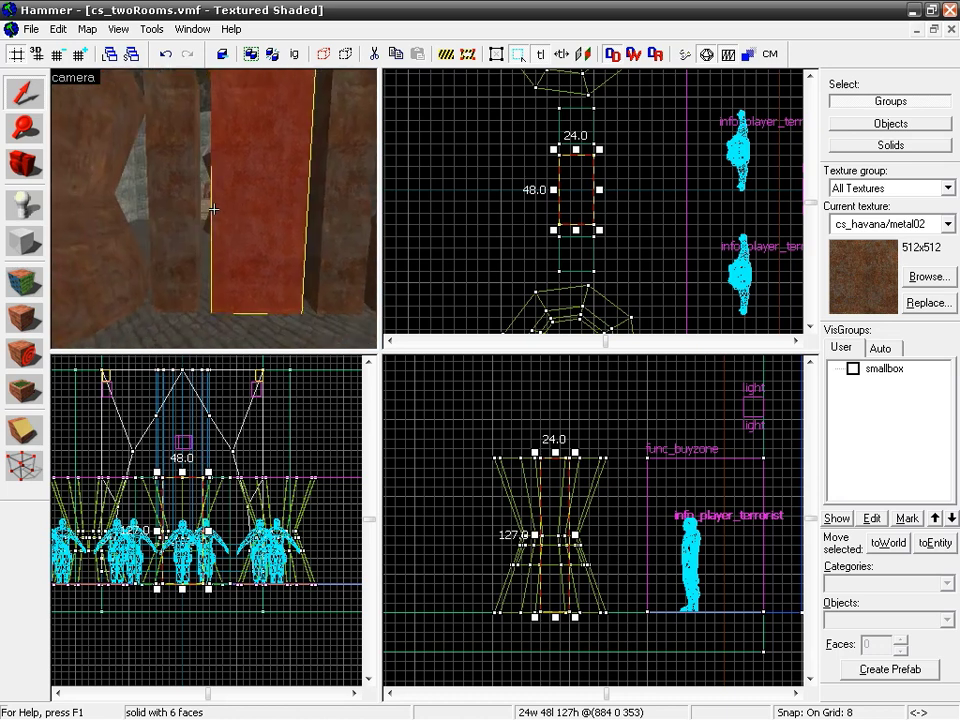
{"action": "key", "text": "d"}
{"action": "key", "text": "s"}
{"action": "key", "text": "z"}
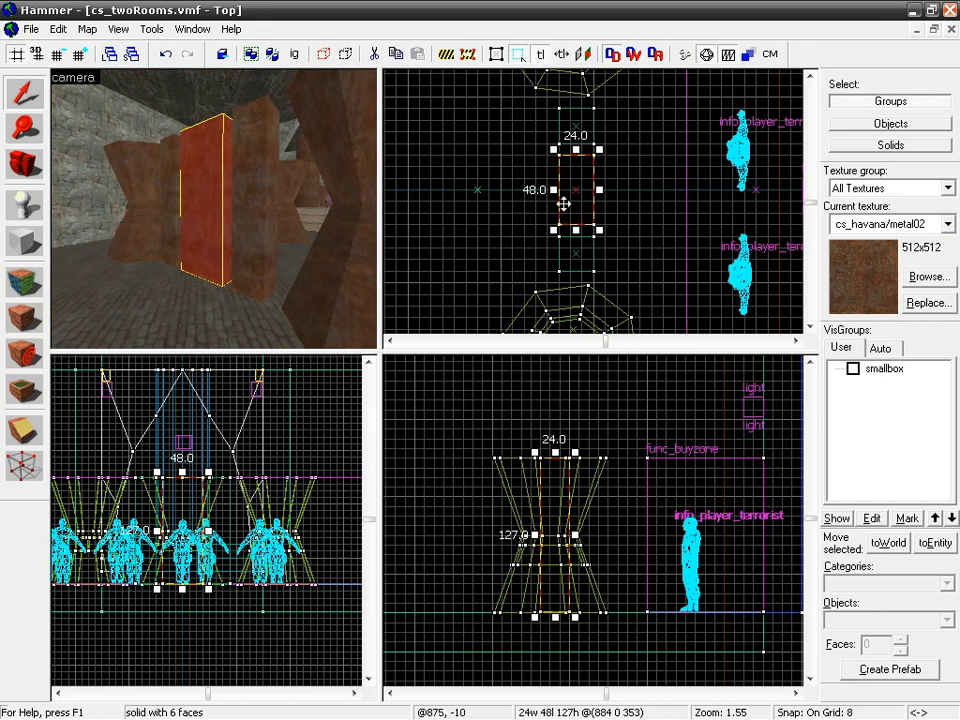
Lengthen the centre block to 56 units, extending it 4 units at each end on a 4-unit grid.
{"action": "scroll", "coordinate": [580, 190], "scroll_direction": "up", "scroll_amount": 2}
{"action": "scroll", "coordinate": [580, 190], "scroll_direction": "up", "scroll_amount": 2}
{"action": "left_click_drag", "start_coordinate": [573, 122], "coordinate": [573, 112]}
{"action": "left_click_drag", "start_coordinate": [574, 254], "coordinate": [574, 265]}
Extend both end blocks outward by 4 units towards their nearest pillars, making each 28 units long.
{"action": "middle_click_drag", "start_coordinate": [611, 281], "coordinate": [613, 179]}
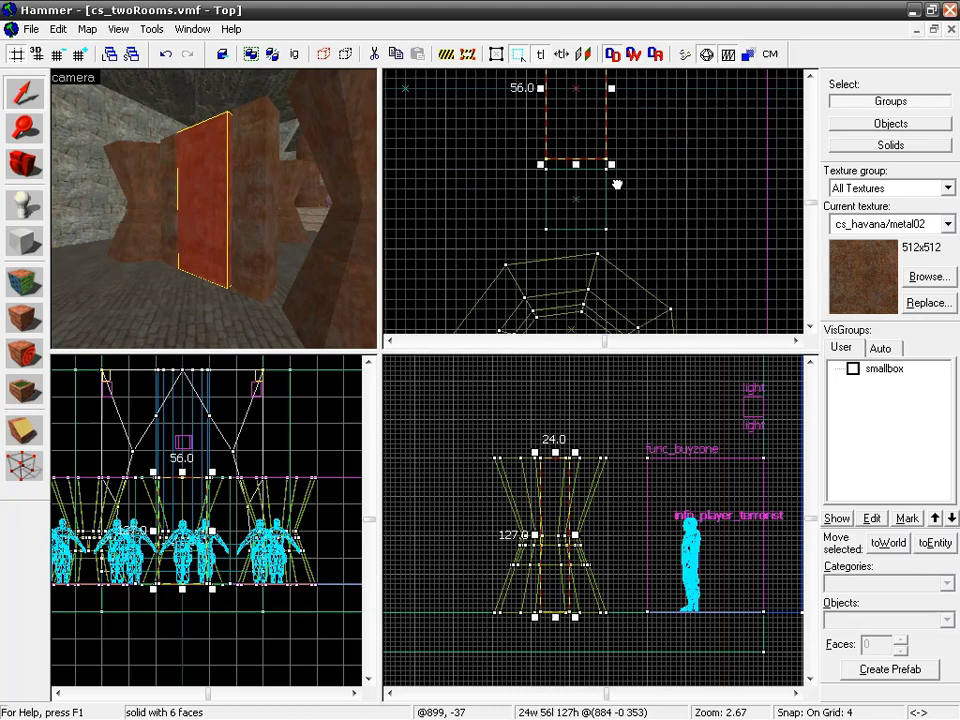
{"action": "left_click", "coordinate": [573, 229]}
{"action": "left_click_drag", "start_coordinate": [575, 233], "coordinate": [575, 242]}
{"action": "middle_click_drag", "start_coordinate": [636, 145], "coordinate": [626, 266]}
{"action": "middle_click_drag", "start_coordinate": [631, 162], "coordinate": [621, 263]}
{"action": "middle_click_drag", "start_coordinate": [594, 196], "coordinate": [594, 216]}
{"action": "left_click", "coordinate": [554, 190]}
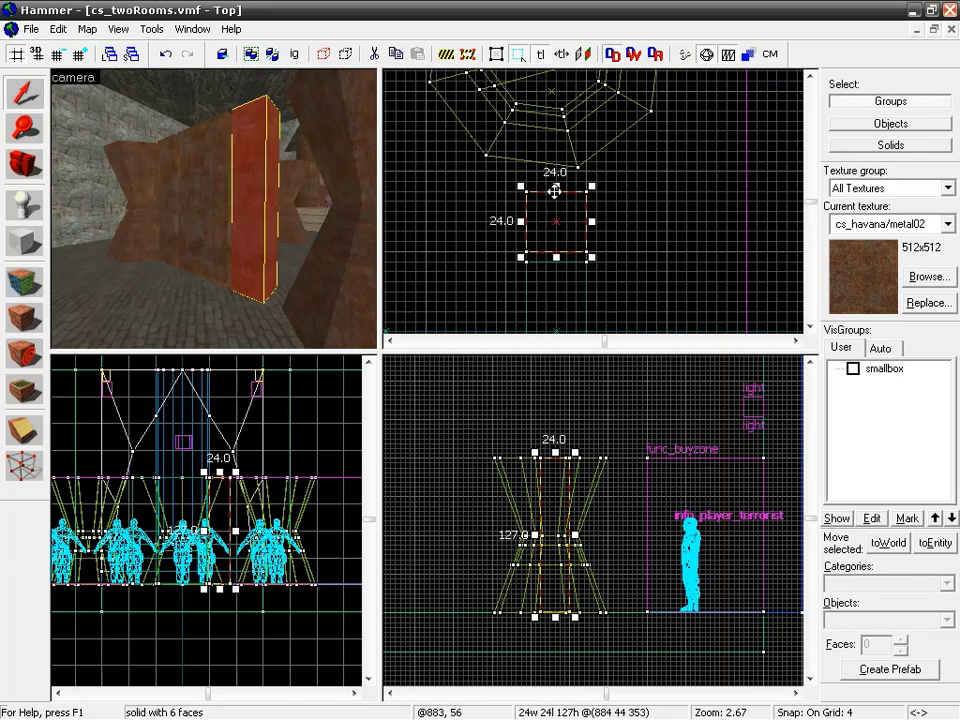
{"action": "left_click_drag", "start_coordinate": [555, 186], "coordinate": [556, 176]}
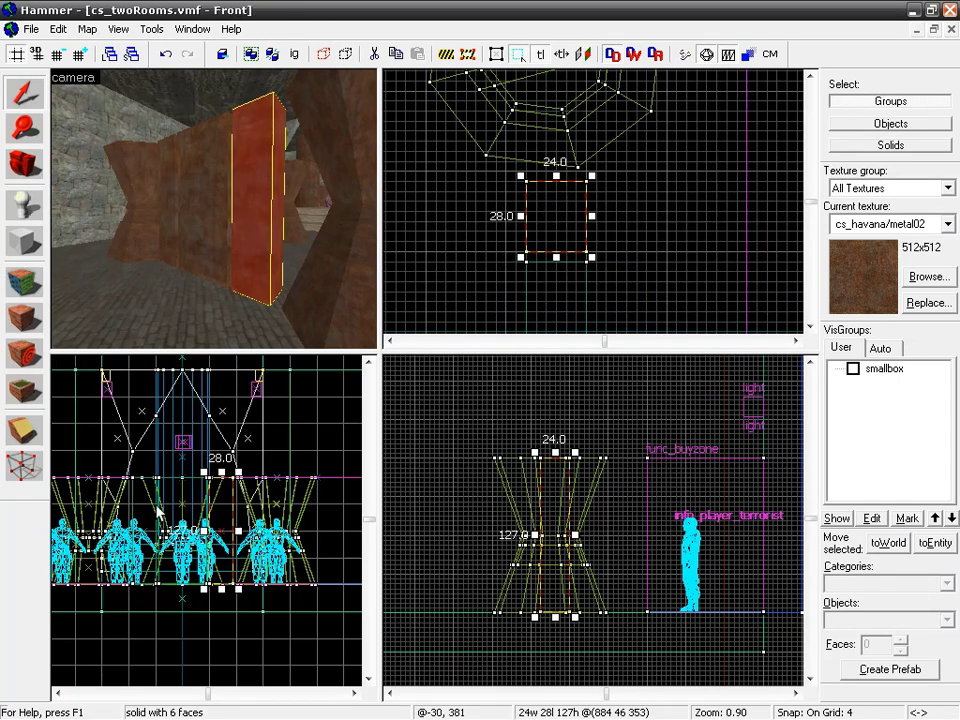
Select the three metal blocks and hide all unselected objects in a new visgroup named Core_Level.
{"action": "left_click_drag", "start_coordinate": [205, 533], "coordinate": [289, 498]}
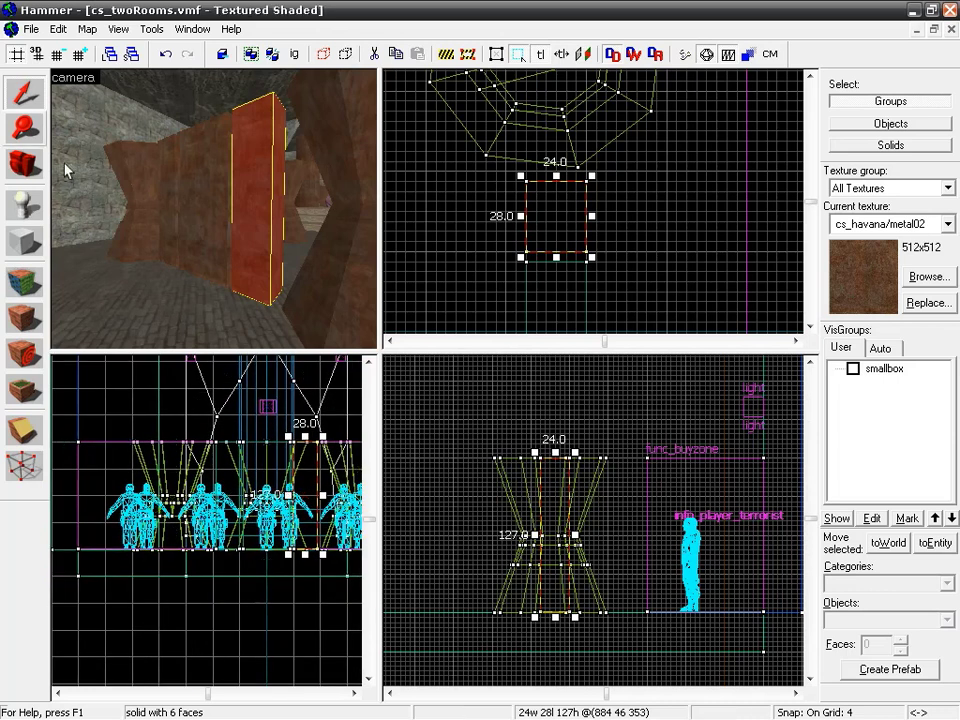
{"action": "left_click", "coordinate": [171, 182]}
{"action": "left_click", "coordinate": [199, 182], "text": "ctrl"}
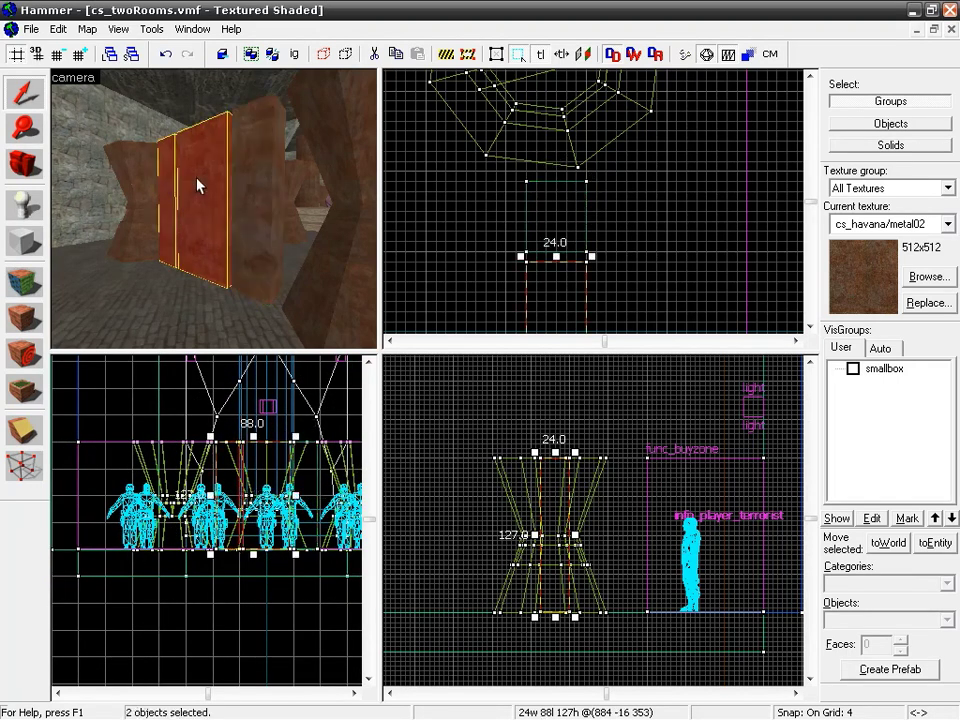
{"action": "left_click", "coordinate": [265, 182], "text": "ctrl"}
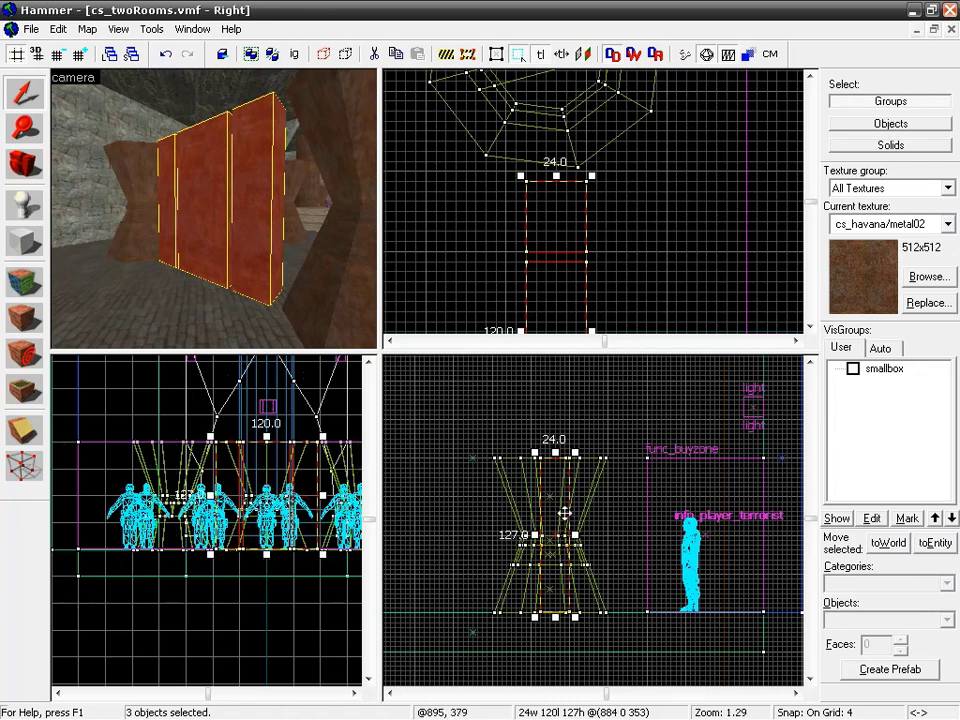
{"action": "left_click", "coordinate": [345, 57]}
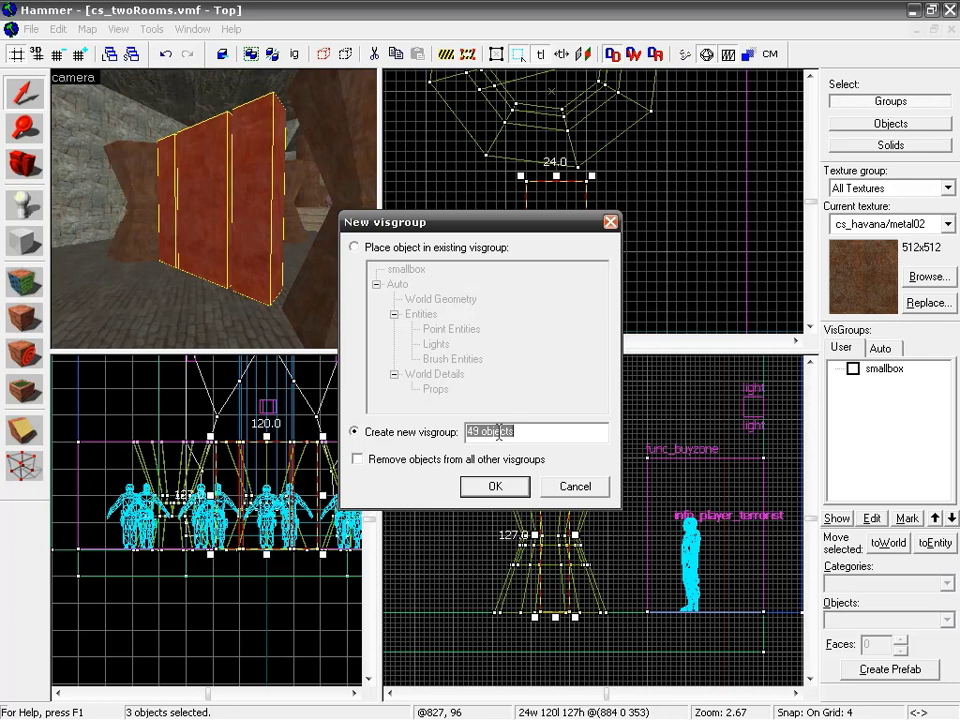
{"action": "type", "text": "Core_Level"}
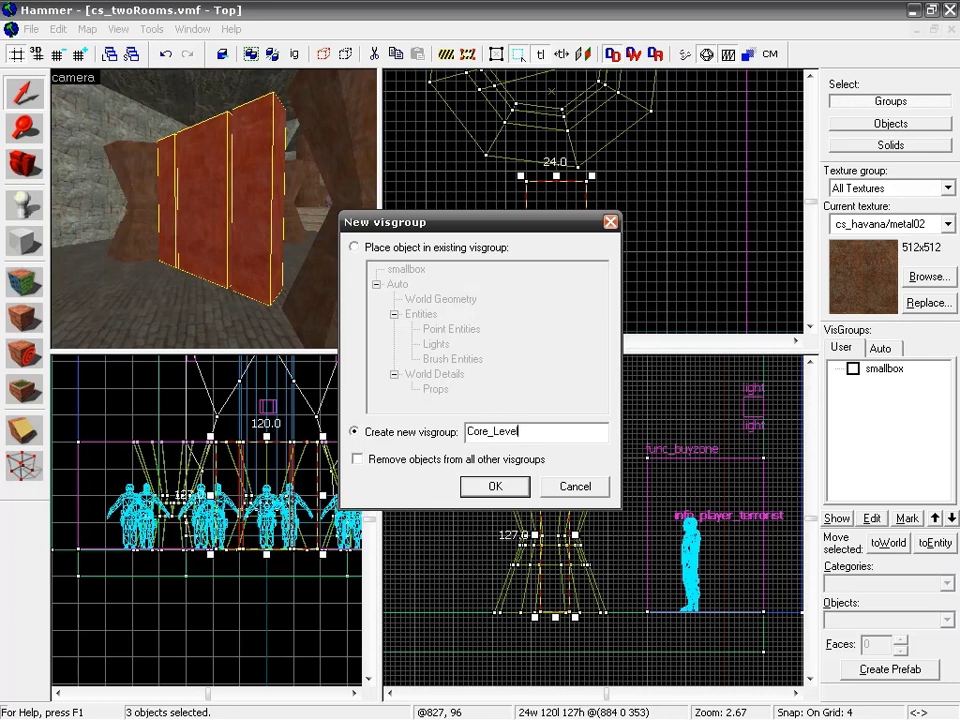
{"action": "left_click", "coordinate": [482, 487]}
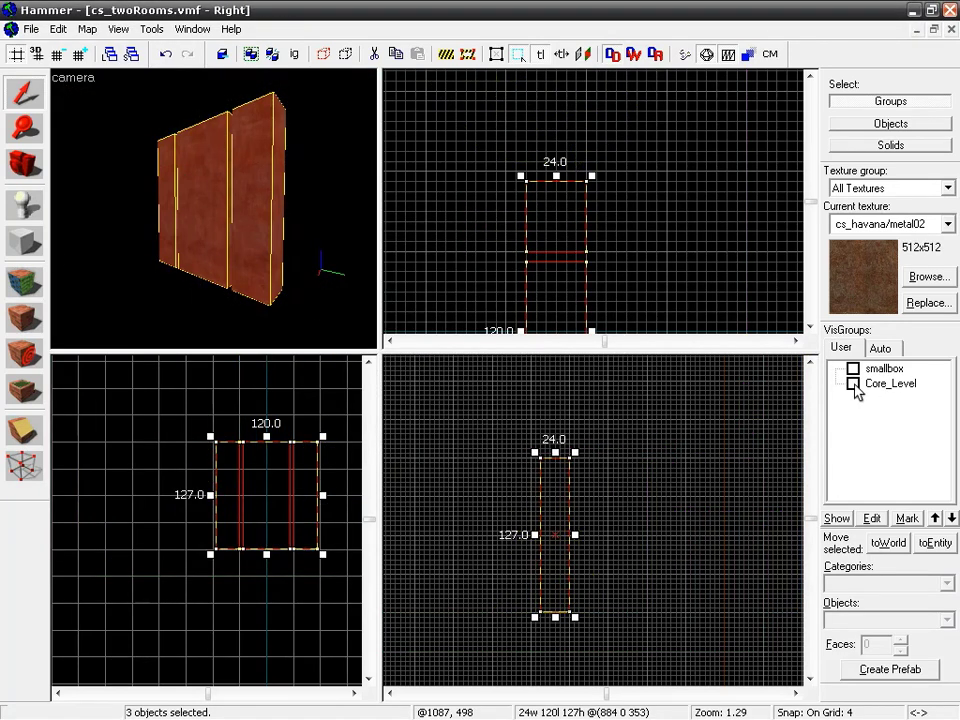
Toggle the Core_Level visgroup's visibility several times and leave it shown.
{"action": "left_click", "coordinate": [852, 384]}
{"action": "left_click", "coordinate": [852, 384]}
{"action": "left_click", "coordinate": [852, 384]}
{"action": "left_click", "coordinate": [852, 384]}
{"action": "left_click", "coordinate": [852, 384]}
{"action": "left_click", "coordinate": [851, 383]}
{"action": "left_click", "coordinate": [852, 383]}
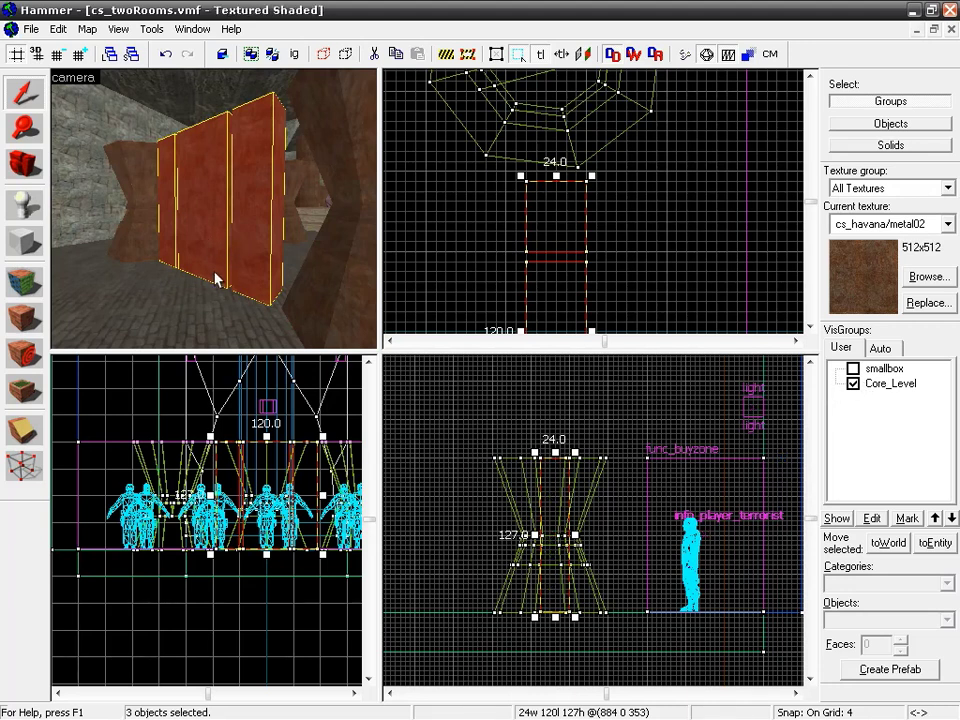
Remove the three nearby pillars from the Core_Level visgroup, and check by hiding and showing that group.
{"action": "left_click", "coordinate": [150, 221]}
{"action": "left_click", "coordinate": [336, 285], "text": "ctrl"}
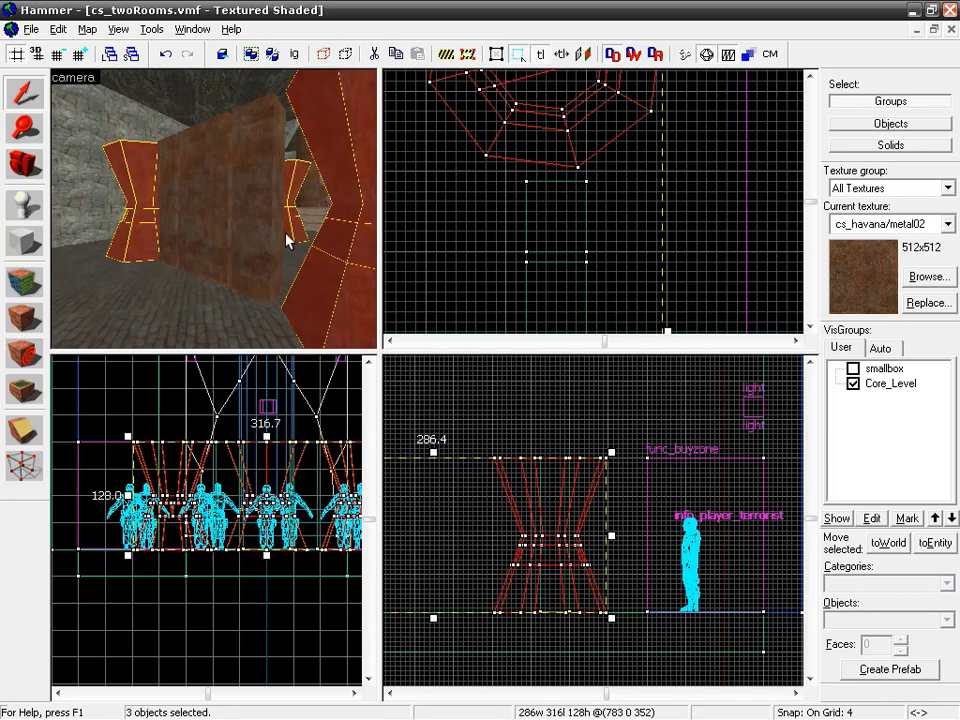
{"action": "key", "text": "alt+Return"}
{"action": "left_click_drag", "start_coordinate": [311, 155], "coordinate": [465, 159]}
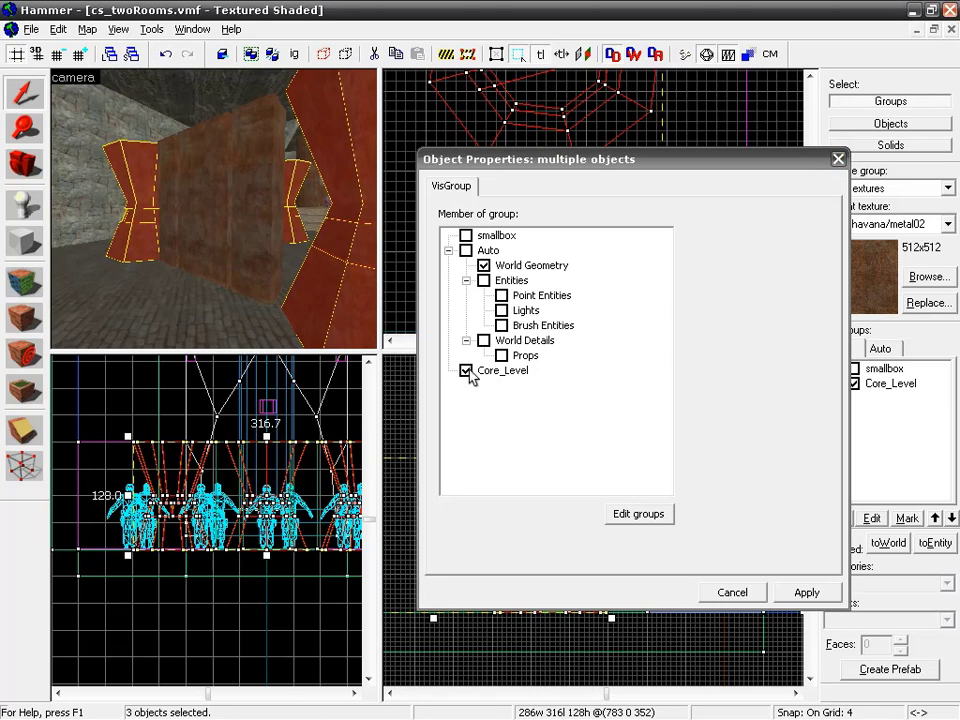
{"action": "left_click", "coordinate": [466, 371]}
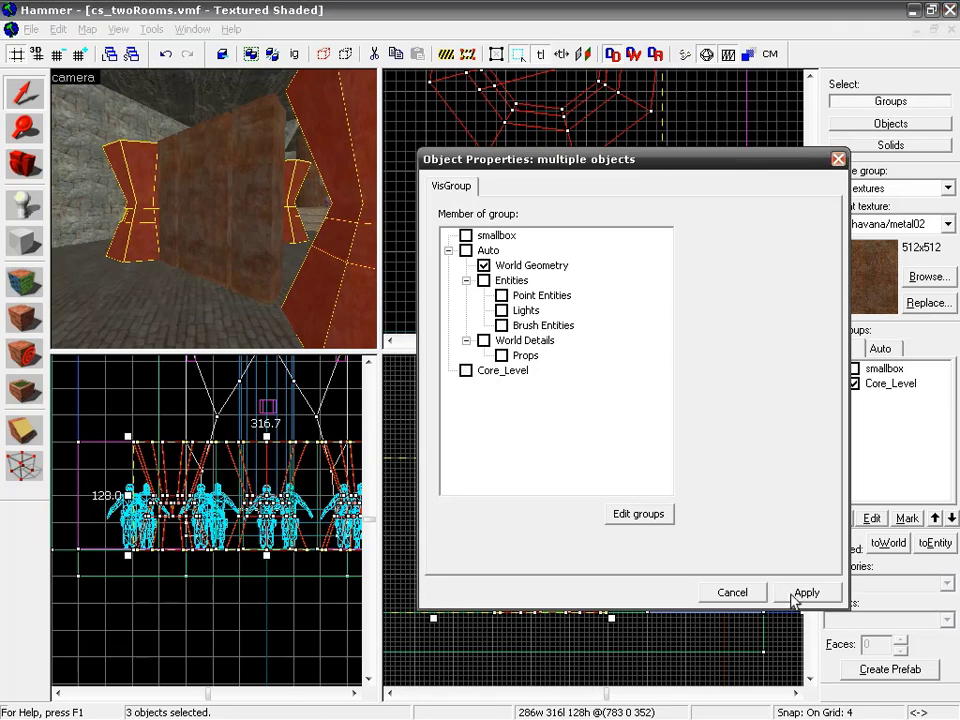
{"action": "left_click", "coordinate": [838, 159]}
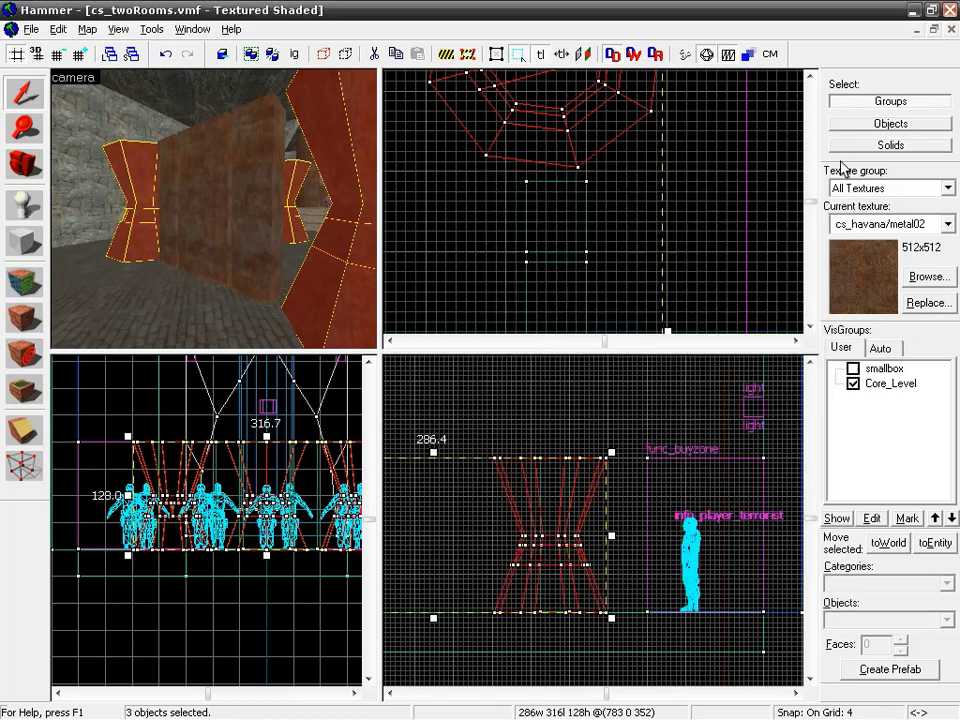
{"action": "left_click", "coordinate": [853, 384]}
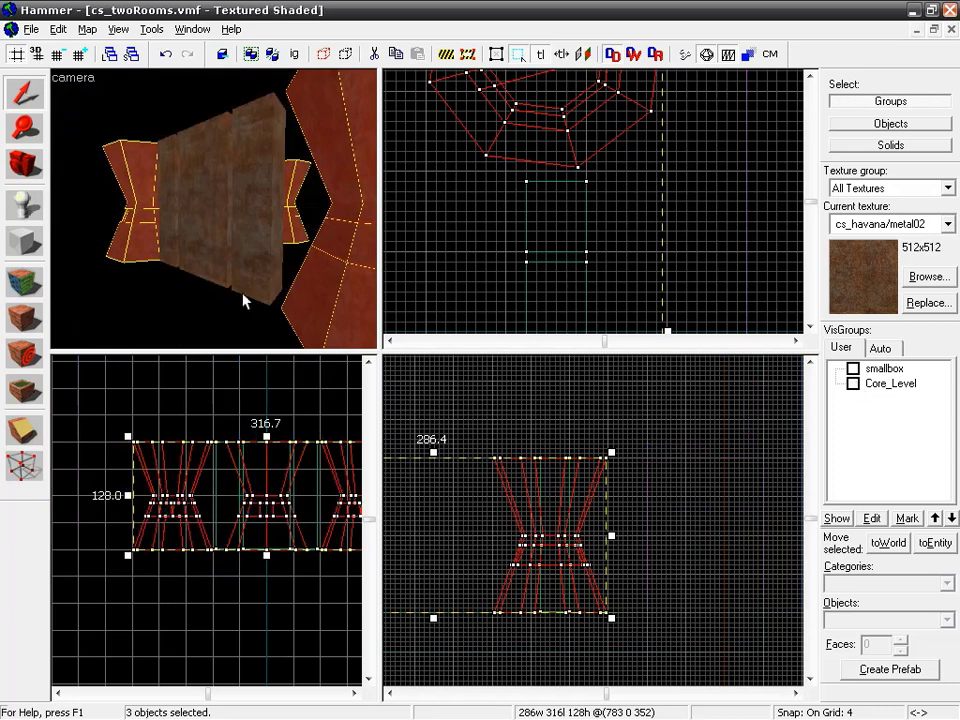
{"action": "left_click", "coordinate": [853, 384]}
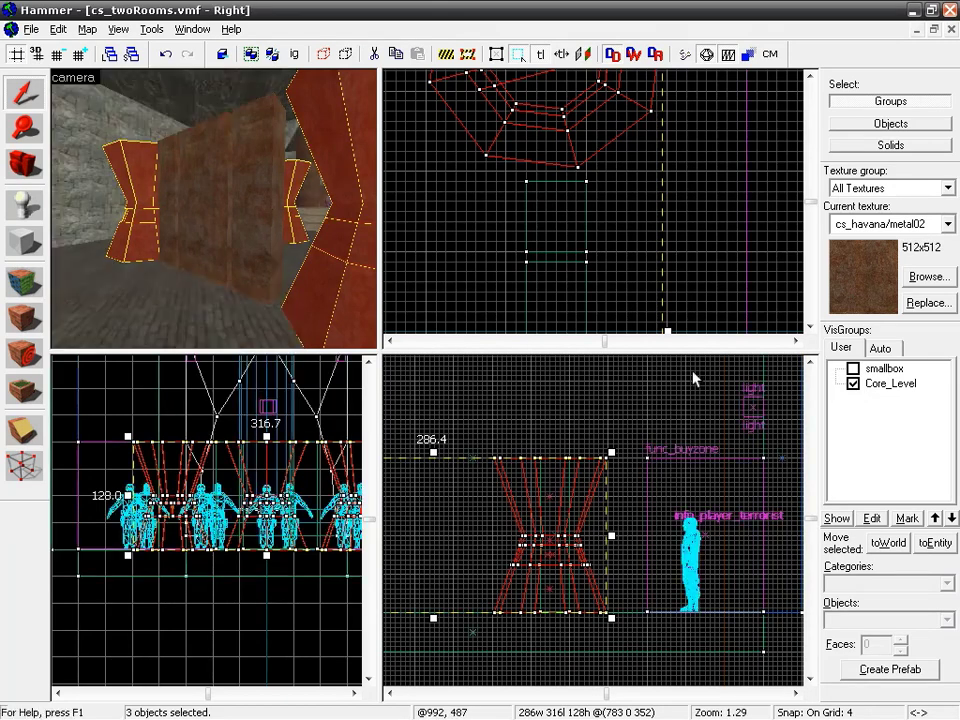
Add the three metal blocks to the pillar selection and hide all six objects in a new visgroup named Turret_1.
{"action": "left_click", "coordinate": [184, 199], "text": "ctrl"}
{"action": "left_click", "coordinate": [251, 208], "text": "ctrl"}
{"action": "left_click", "coordinate": [258, 237], "text": "ctrl"}
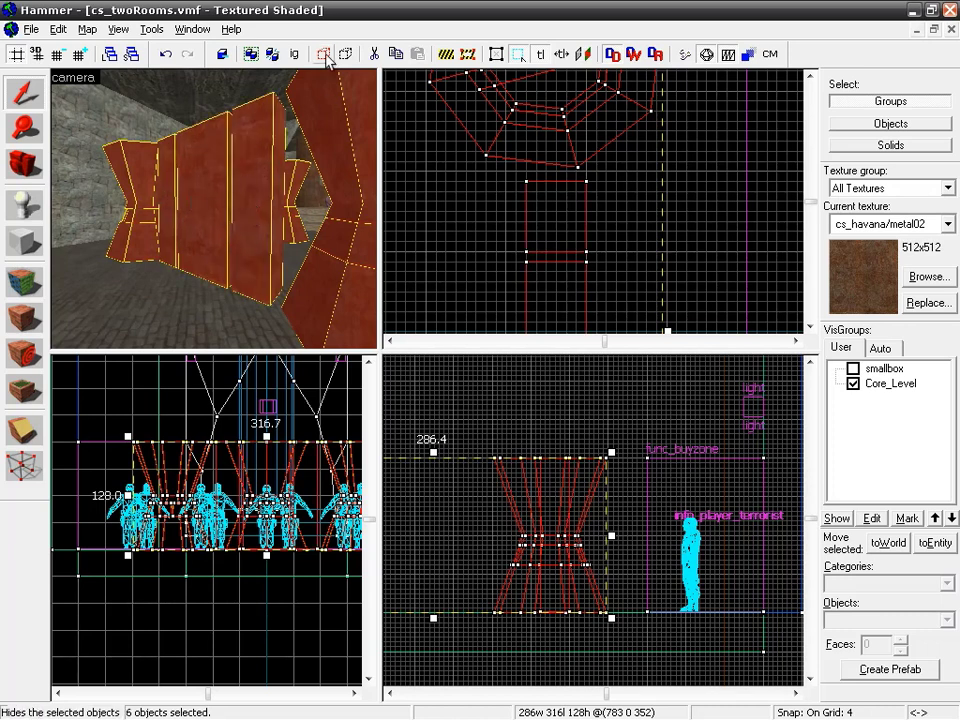
{"action": "left_click", "coordinate": [323, 54]}
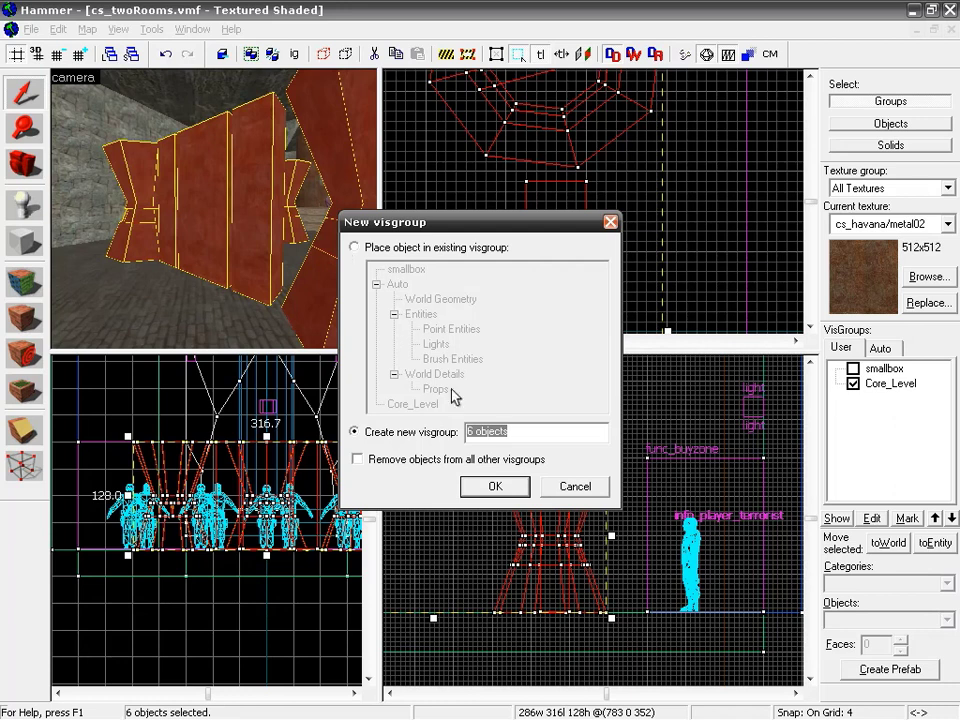
{"action": "type", "text": "Turret"}
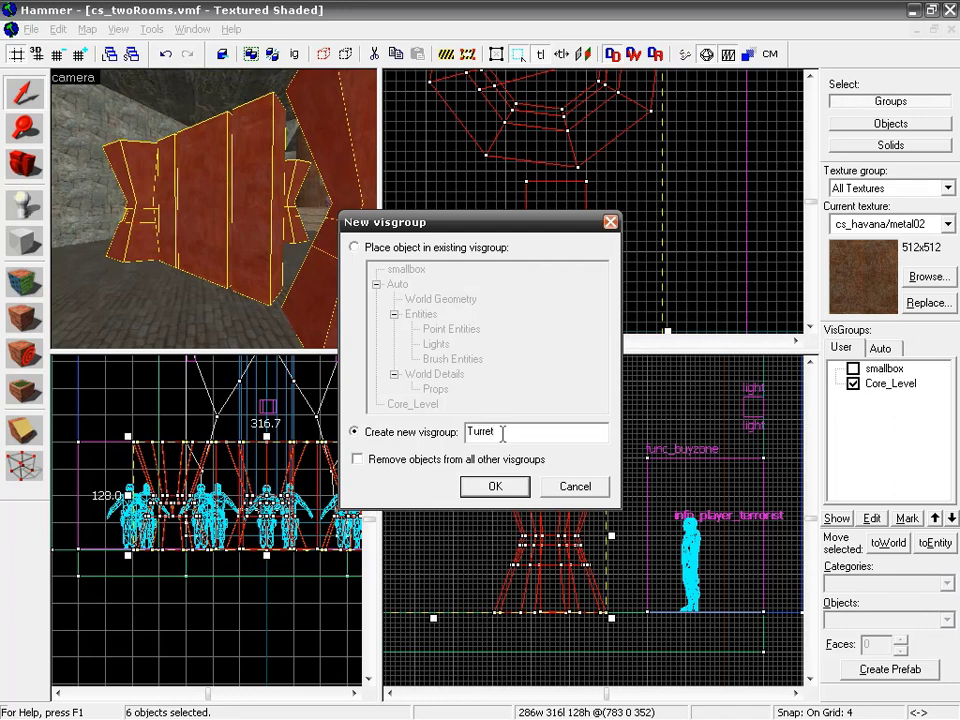
{"action": "type", "text": "_1"}
{"action": "left_click", "coordinate": [494, 488]}
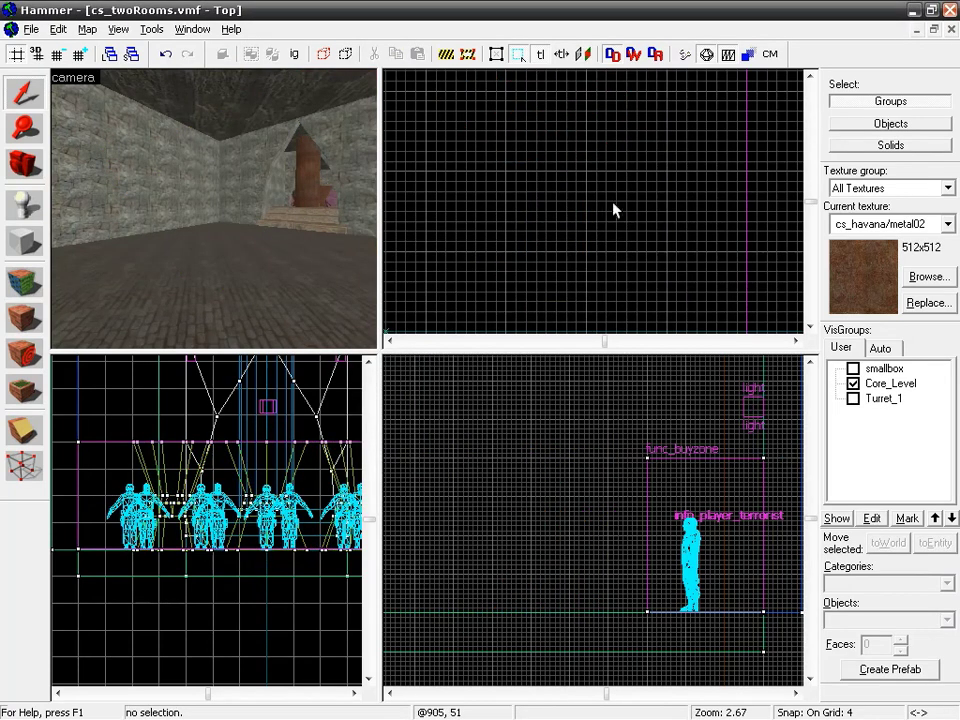
Show the Turret_1 visgroup, toggle its visibility once more and leave it shown.
{"action": "left_click", "coordinate": [853, 399]}
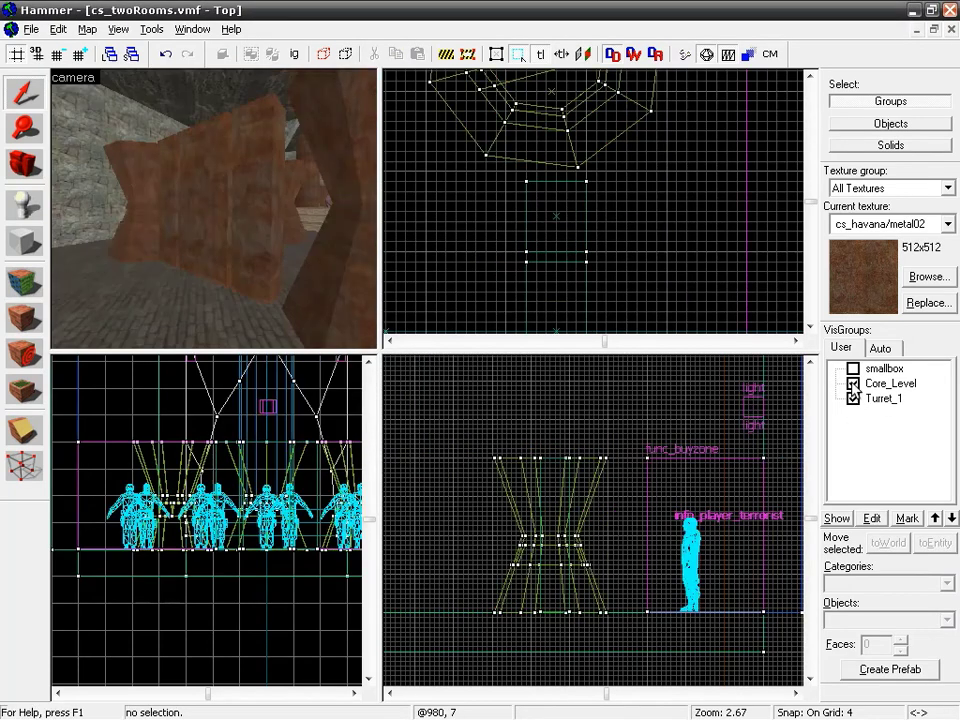
{"action": "left_click", "coordinate": [854, 400]}
{"action": "left_click", "coordinate": [854, 400]}
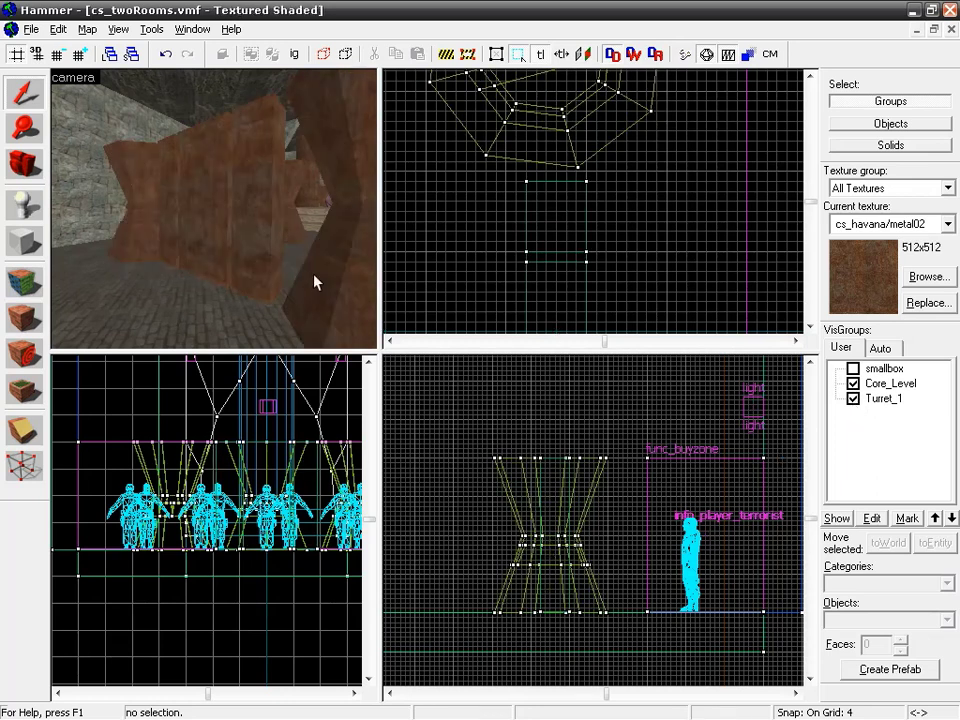
Copy the three-block row between the matching pillars at the opposite end of the map, centring the copy at -16, -4.
{"action": "left_click", "coordinate": [232, 210]}
{"action": "left_click", "coordinate": [185, 214], "text": "ctrl"}
{"action": "left_click", "coordinate": [165, 212], "text": "ctrl"}
{"action": "scroll", "coordinate": [557, 229], "scroll_direction": "down", "scroll_amount": 8}
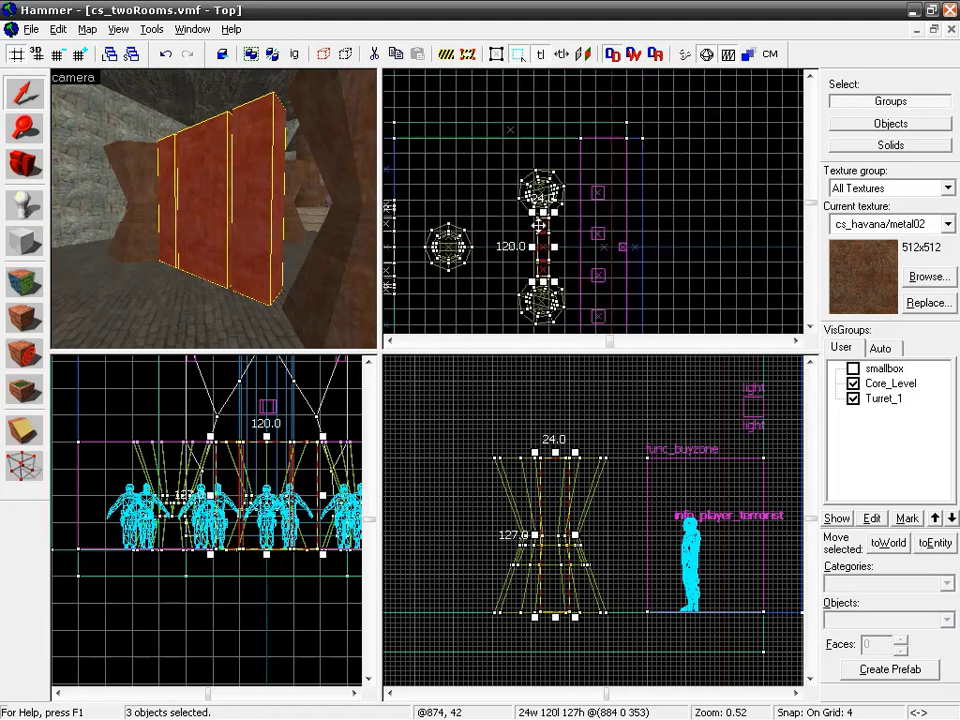
{"action": "left_click_drag", "start_coordinate": [634, 211], "coordinate": [498, 201]}
{"action": "scroll", "coordinate": [503, 204], "scroll_direction": "up", "scroll_amount": 12}
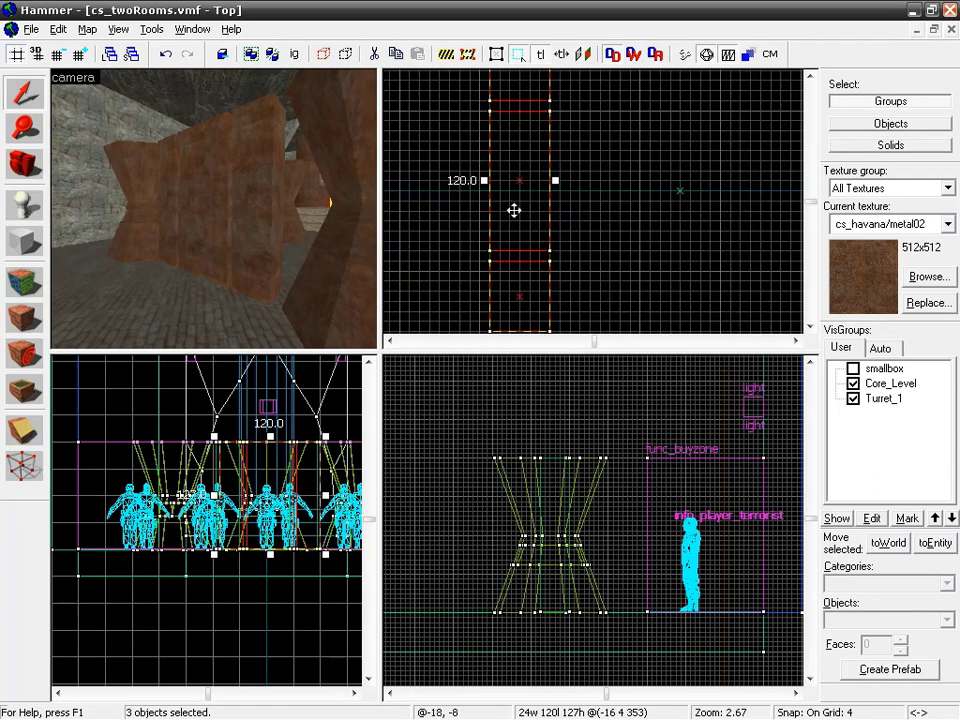
{"action": "left_click_drag", "start_coordinate": [584, 266], "coordinate": [598, 130]}
{"action": "left_click_drag", "start_coordinate": [518, 204], "coordinate": [514, 227]}
Examine the gaps between both ends of the copied row and the adjacent pillars in the top view.
{"action": "left_click_drag", "start_coordinate": [642, 172], "coordinate": [645, 302]}
{"action": "left_click_drag", "start_coordinate": [540, 112], "coordinate": [551, 235]}
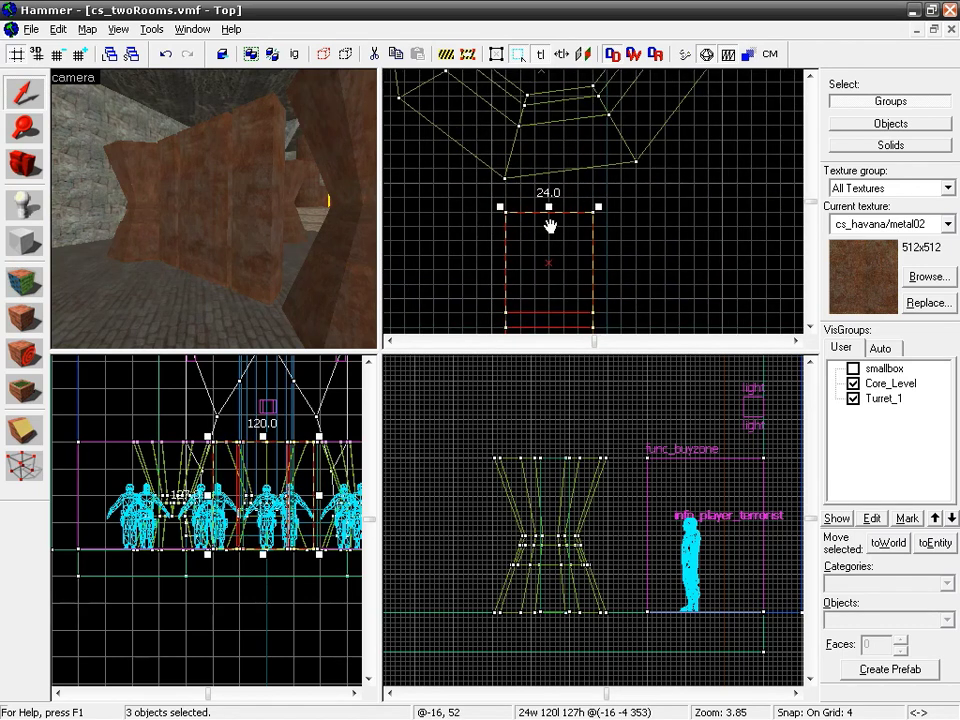
{"action": "left_click_drag", "start_coordinate": [652, 267], "coordinate": [666, 157]}
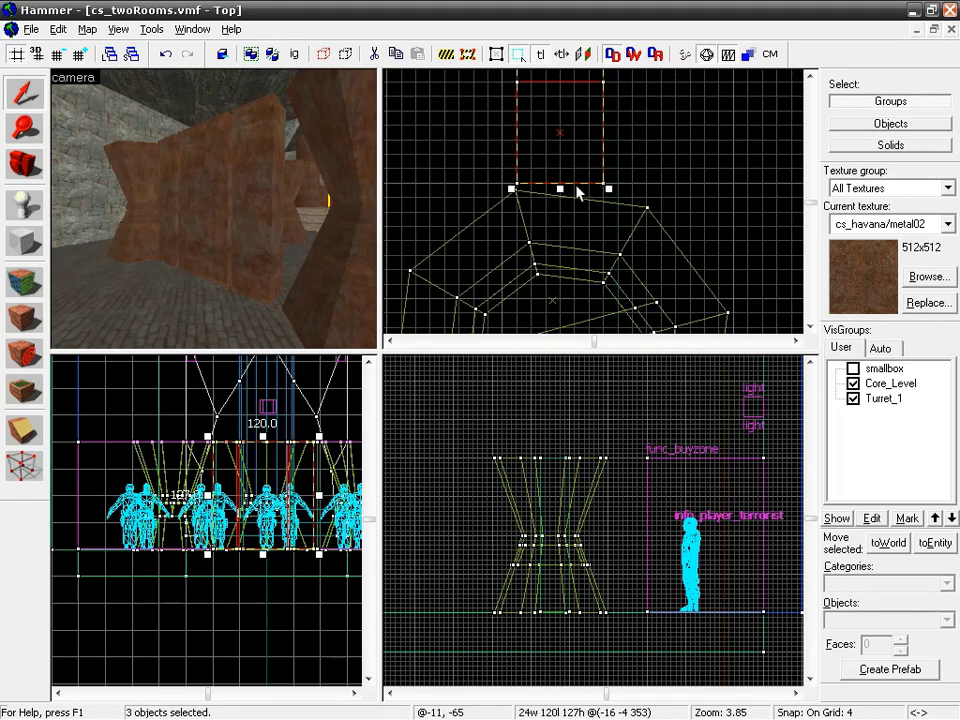
{"action": "left_click_drag", "start_coordinate": [457, 161], "coordinate": [660, 193]}
{"action": "left_click_drag", "start_coordinate": [573, 177], "coordinate": [705, 240]}
{"action": "left_click_drag", "start_coordinate": [755, 189], "coordinate": [447, 226]}
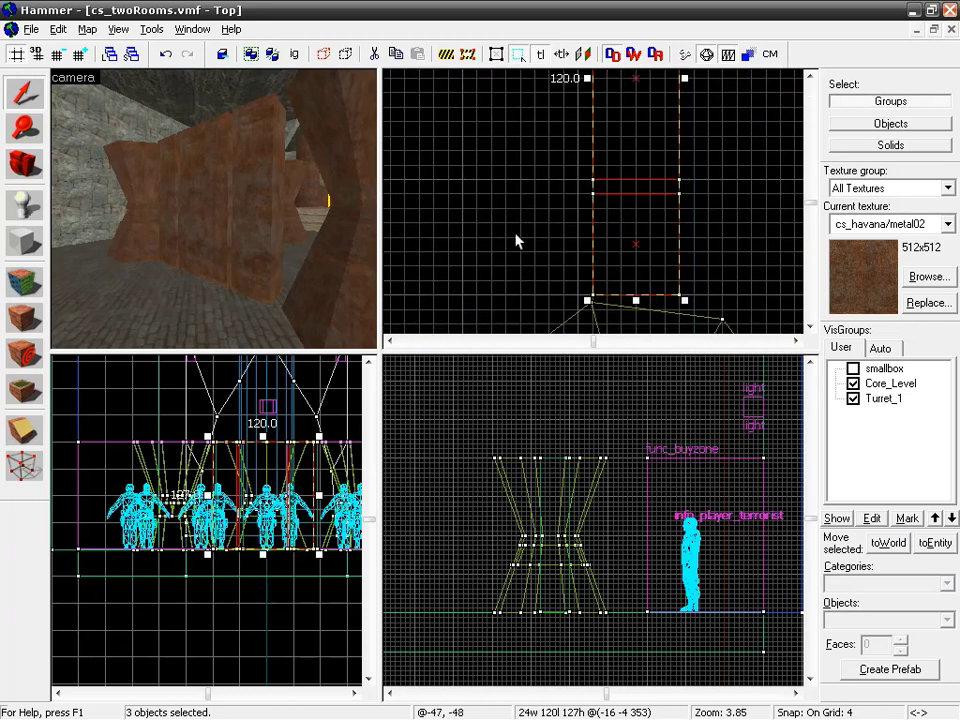
{"action": "left_click_drag", "start_coordinate": [569, 238], "coordinate": [417, 206]}
{"action": "left_click_drag", "start_coordinate": [650, 240], "coordinate": [594, 237]}
{"action": "scroll", "coordinate": [547, 184], "scroll_direction": "down", "scroll_amount": 5}
{"action": "left_click_drag", "start_coordinate": [538, 160], "coordinate": [601, 276]}
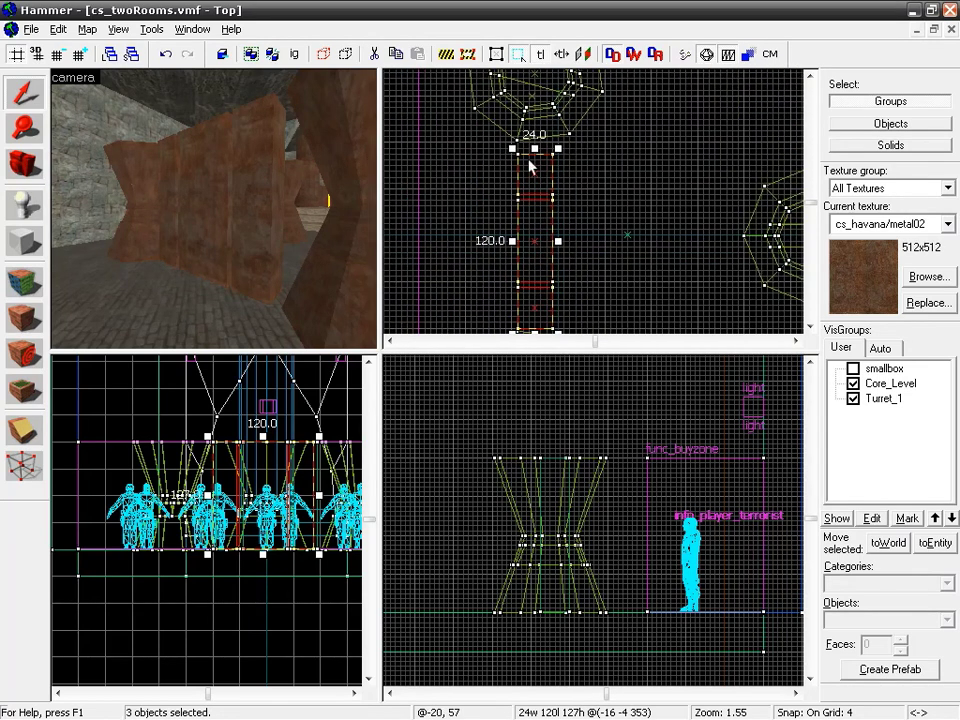
Lengthen the copied row's end block on the positive Y side to 32 units, extending it towards its pillar.
{"action": "left_click", "coordinate": [575, 174]}
{"action": "left_click", "coordinate": [536, 158]}
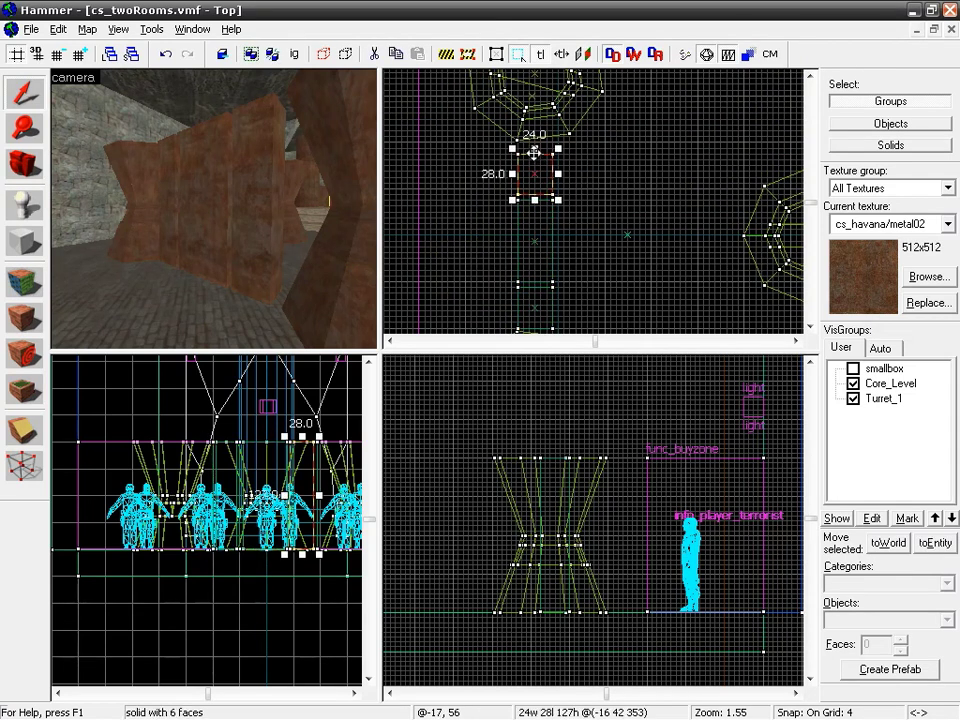
{"action": "left_click_drag", "start_coordinate": [533, 150], "coordinate": [533, 144]}
{"action": "left_click_drag", "start_coordinate": [596, 232], "coordinate": [602, 192]}
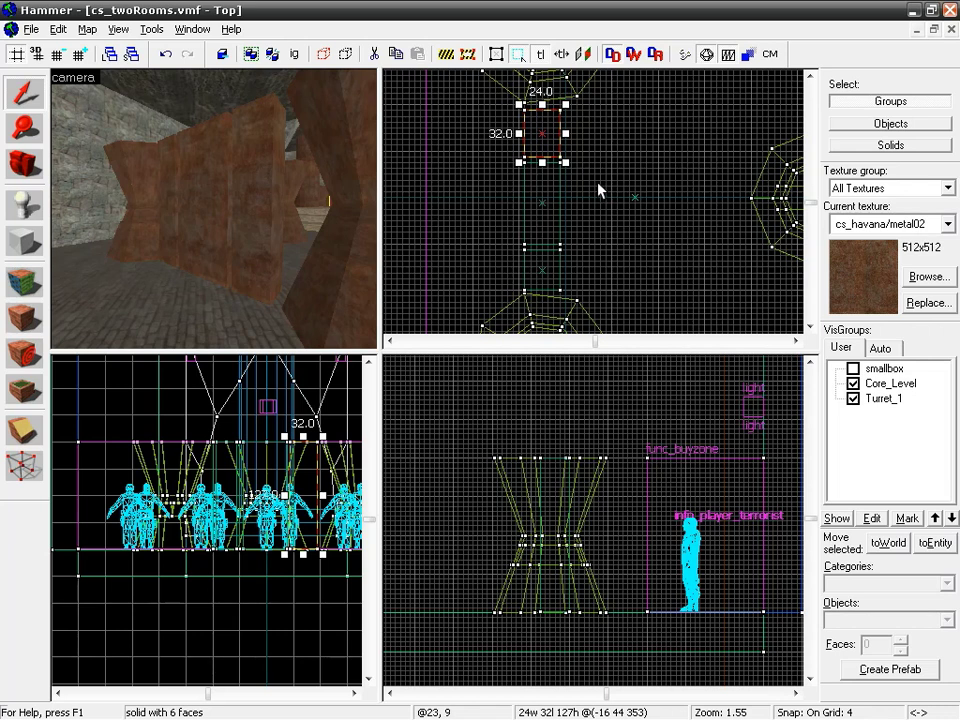
Lengthen the copied row's middle block to 60 units, closing its gap to the end block on the positive Y side.
{"action": "key", "text": "ctrl+z"}
{"action": "left_click_drag", "start_coordinate": [545, 132], "coordinate": [543, 152]}
{"action": "left_click", "coordinate": [542, 163]}
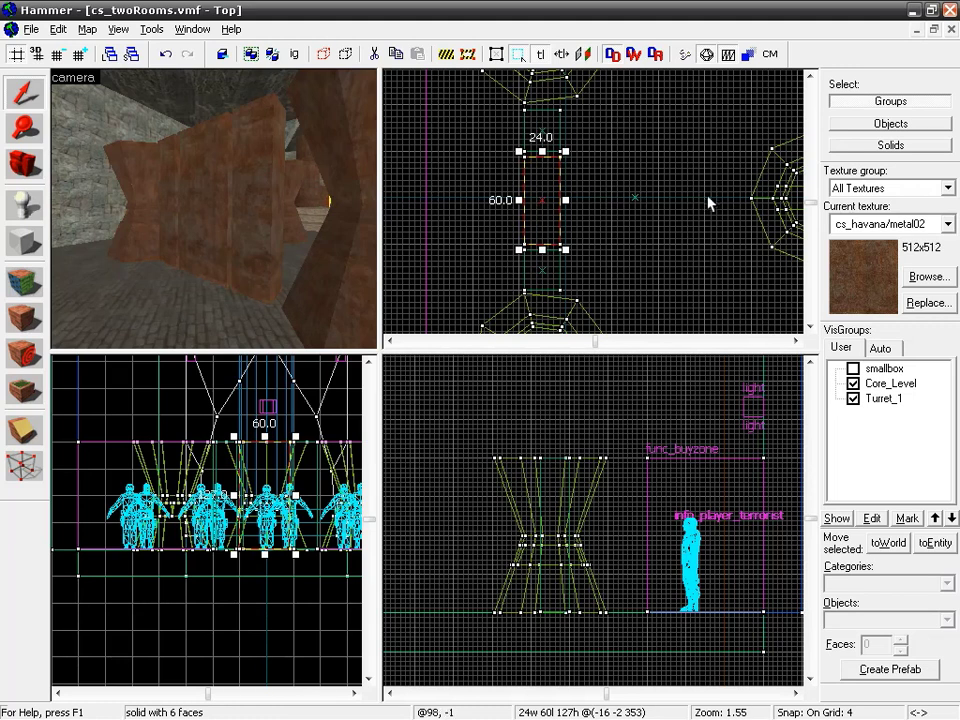
Move the original three-block row at the opposite end of the map to X 880 between its two pillars.
{"action": "middle_click_drag", "start_coordinate": [750, 190], "coordinate": [385, 207]}
{"action": "middle_click_drag", "start_coordinate": [780, 213], "coordinate": [570, 209]}
{"action": "middle_click_drag", "start_coordinate": [774, 243], "coordinate": [420, 250]}
{"action": "scroll", "coordinate": [597, 228], "scroll_direction": "down", "scroll_amount": 5}
{"action": "scroll", "coordinate": [597, 228], "scroll_direction": "right", "scroll_amount": 5}
{"action": "scroll", "coordinate": [542, 216], "scroll_direction": "up", "scroll_amount": 10}
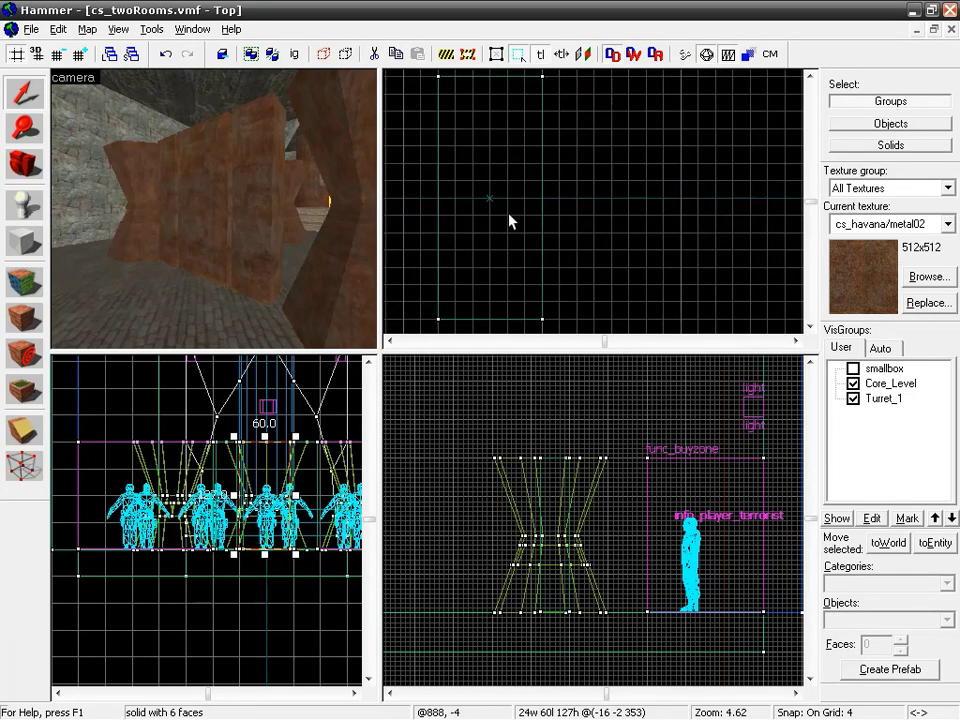
{"action": "scroll", "coordinate": [510, 219], "scroll_direction": "down", "scroll_amount": 6}
{"action": "scroll", "coordinate": [514, 219], "scroll_direction": "up", "scroll_amount": 1}
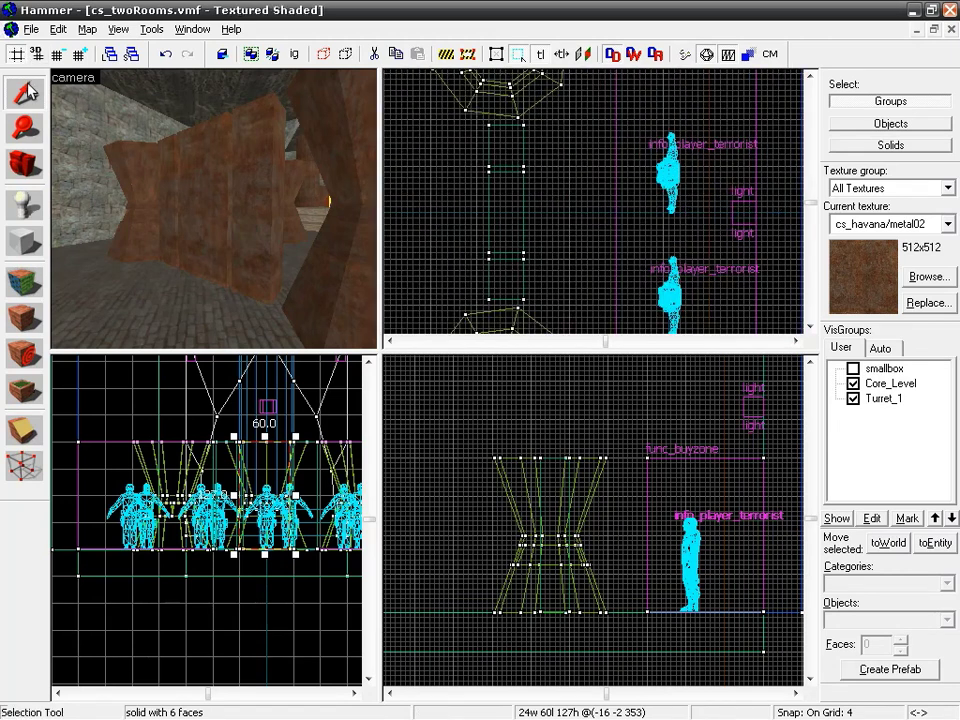
{"action": "key", "text": "Escape"}
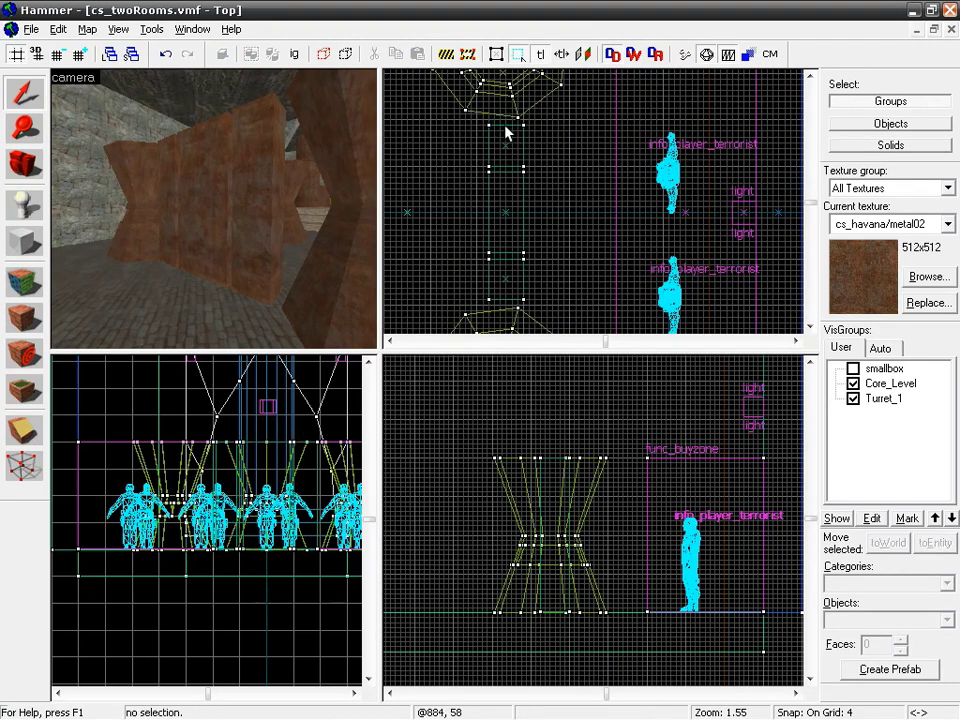
{"action": "left_click", "coordinate": [525, 186]}
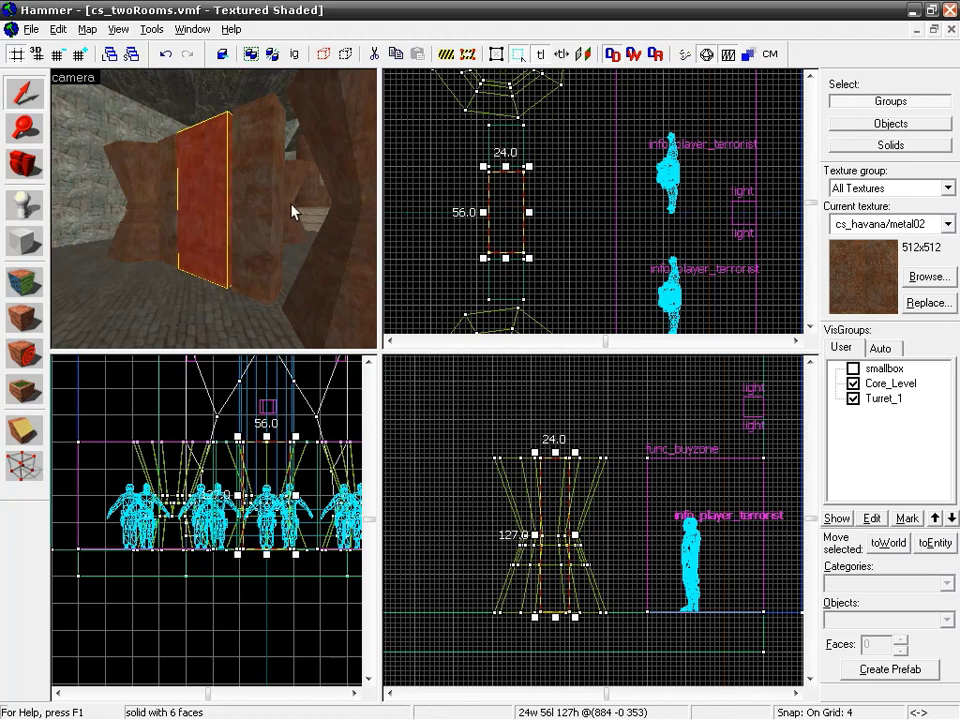
{"action": "left_click", "coordinate": [253, 201], "text": "ctrl"}
{"action": "left_click", "coordinate": [169, 199], "text": "ctrl"}
{"action": "scroll", "coordinate": [537, 191], "scroll_direction": "up", "scroll_amount": 3}
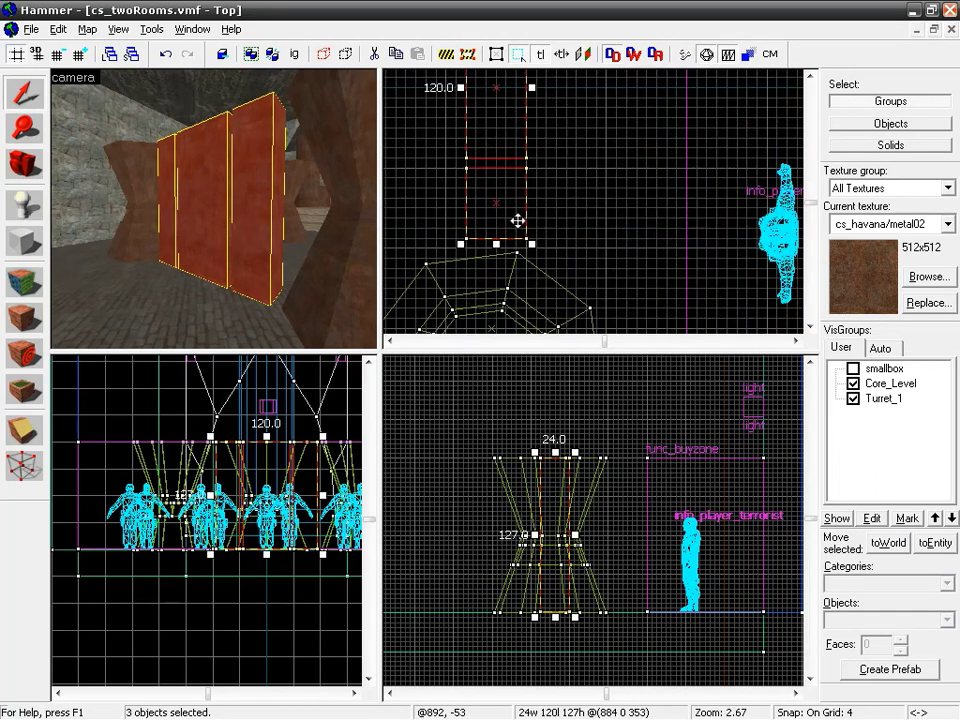
{"action": "mouse_move", "coordinate": [524, 212]}
{"action": "left_mouse_down"}
{"action": "mouse_move", "coordinate": [515, 210]}
{"action": "mouse_move", "coordinate": [546, 325]}
{"action": "left_mouse_up"}
{"action": "key", "text": "Escape"}
Lengthen the original row's middle block to 60 units, extending it towards the end block on the negative Y side.
{"action": "left_click_drag", "start_coordinate": [570, 246], "coordinate": [586, 143]}
{"action": "scroll", "coordinate": [514, 236], "scroll_direction": "down", "scroll_amount": 5}
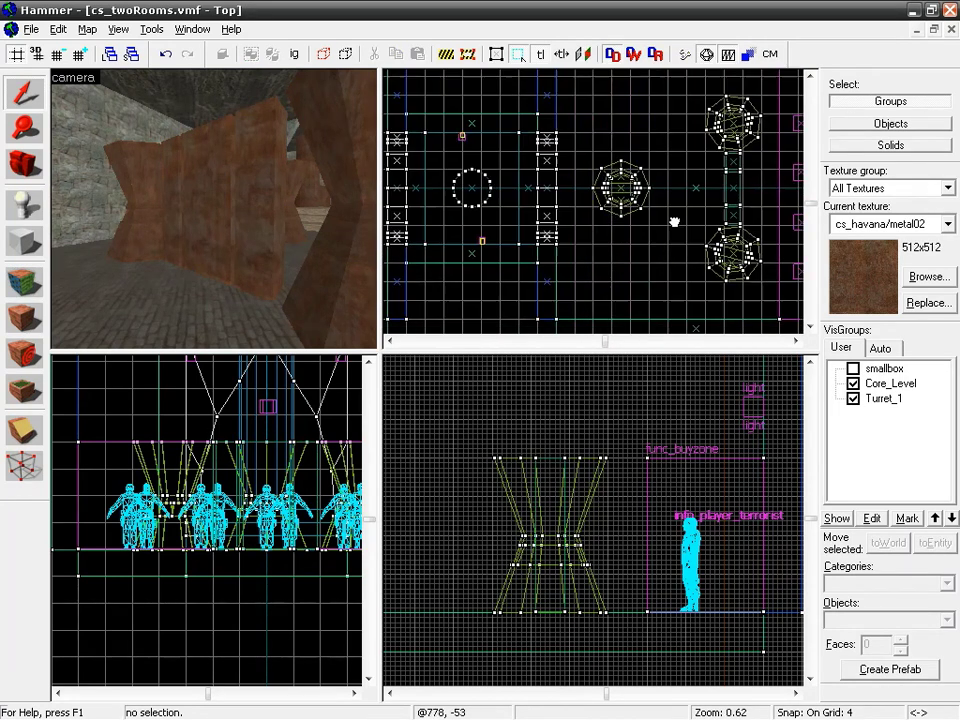
{"action": "scroll", "coordinate": [498, 230], "scroll_direction": "up", "scroll_amount": 5}
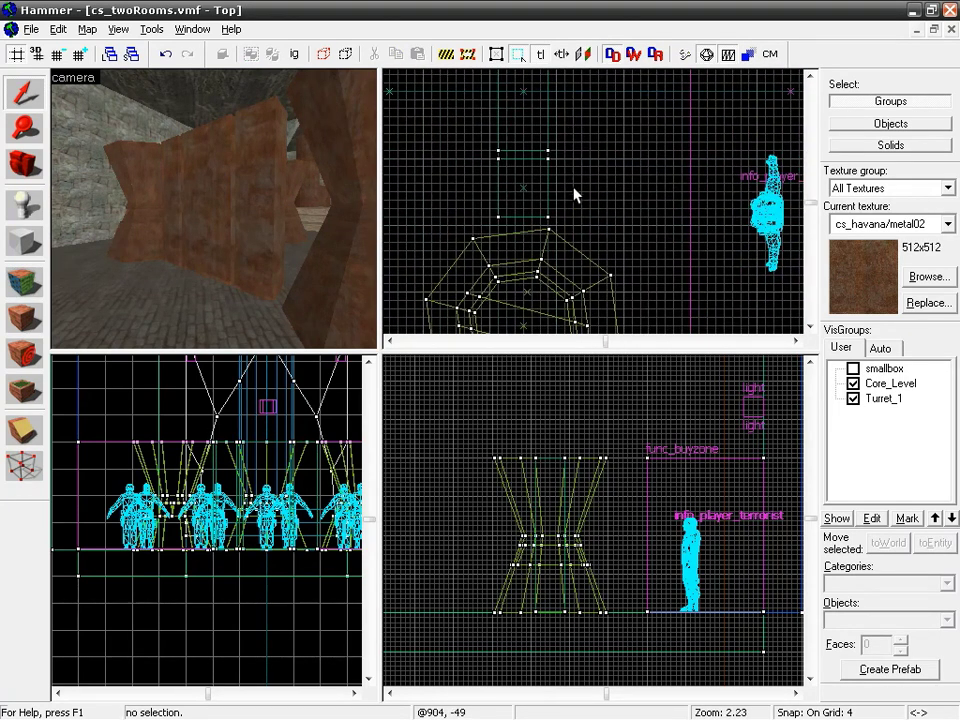
{"action": "left_click", "coordinate": [526, 170]}
{"action": "left_click_drag", "start_coordinate": [528, 190], "coordinate": [527, 196]}
{"action": "left_click", "coordinate": [526, 140]}
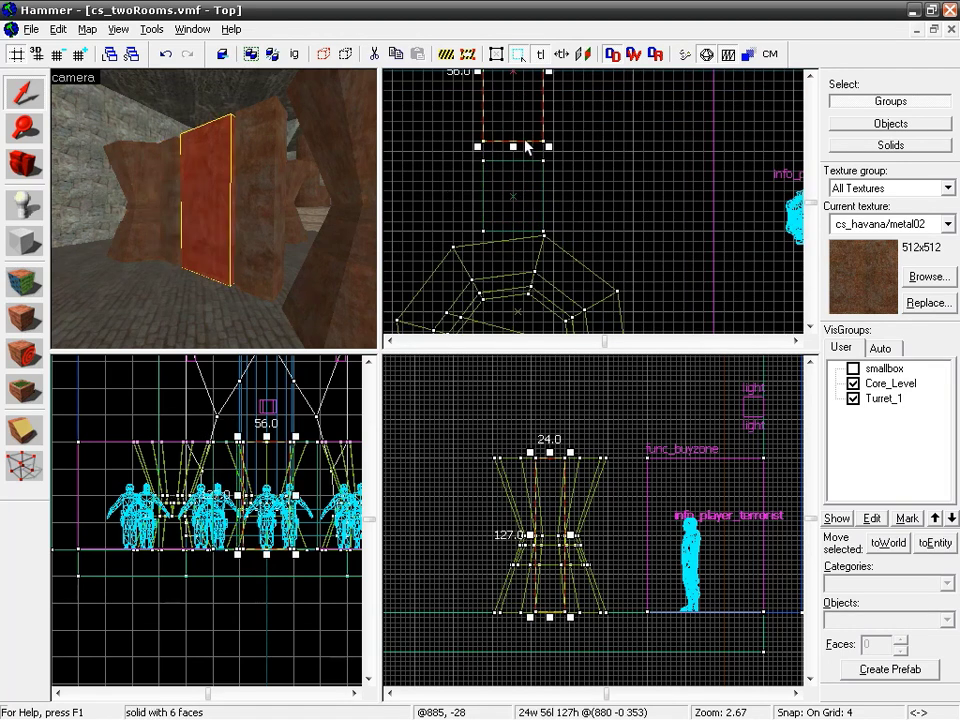
{"action": "left_click_drag", "start_coordinate": [513, 146], "coordinate": [514, 158]}
{"action": "middle_click_drag", "start_coordinate": [577, 138], "coordinate": [575, 274]}
{"action": "scroll", "coordinate": [553, 229], "scroll_direction": "down", "scroll_amount": 8}
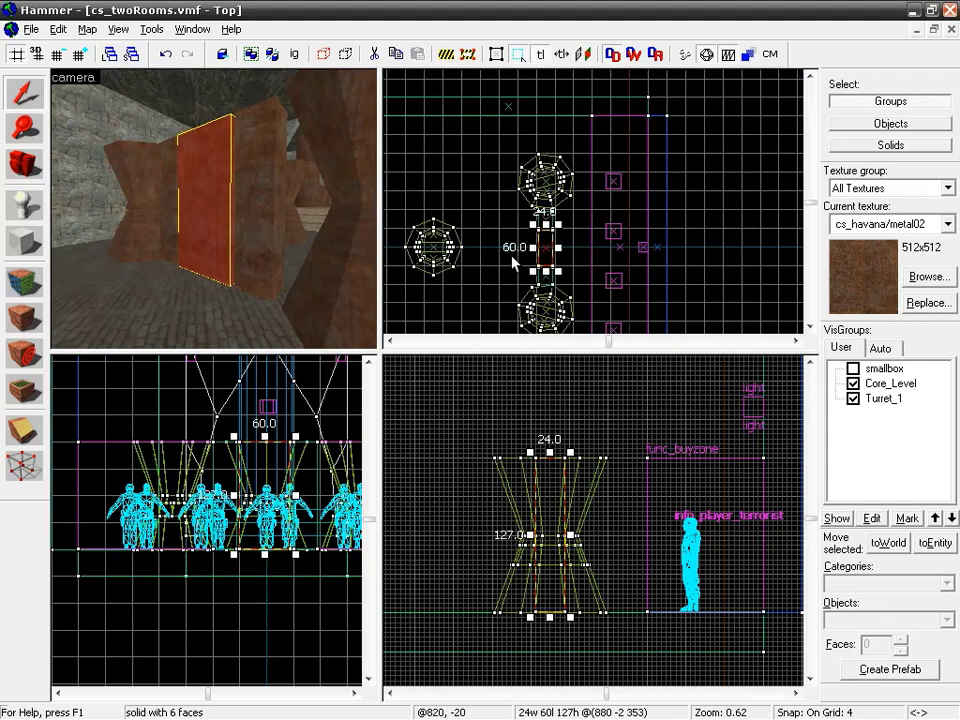
Outline a new block primitive about 236 by 32 units in the top view, from the single pillar to the middle of the block row.
{"action": "scroll", "coordinate": [214, 208], "scroll_direction": "down", "scroll_amount": 5}
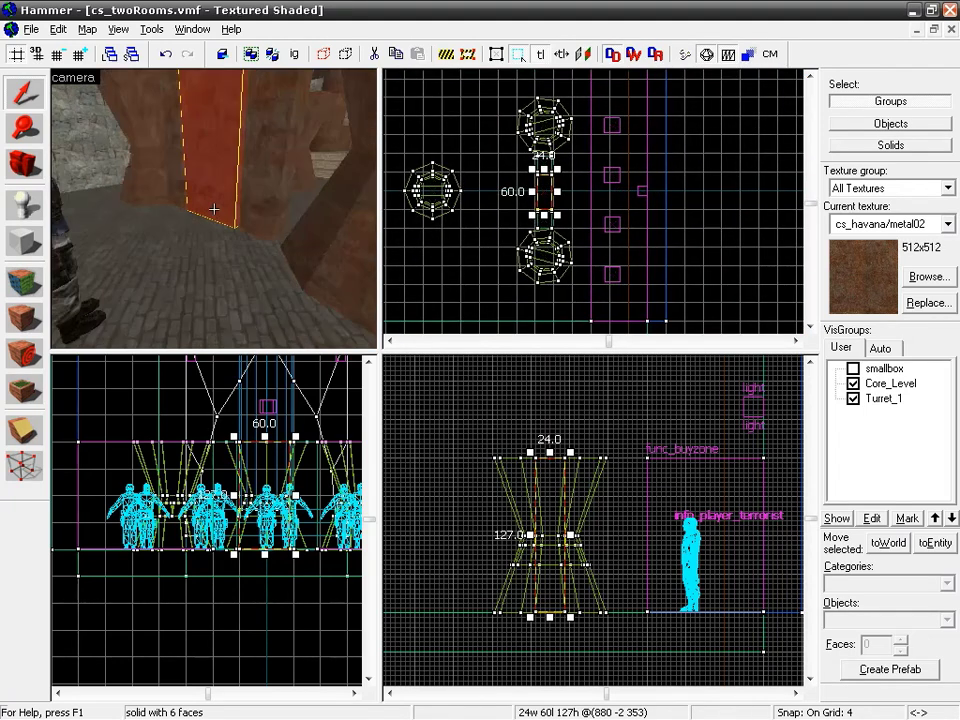
{"action": "key", "text": "w"}
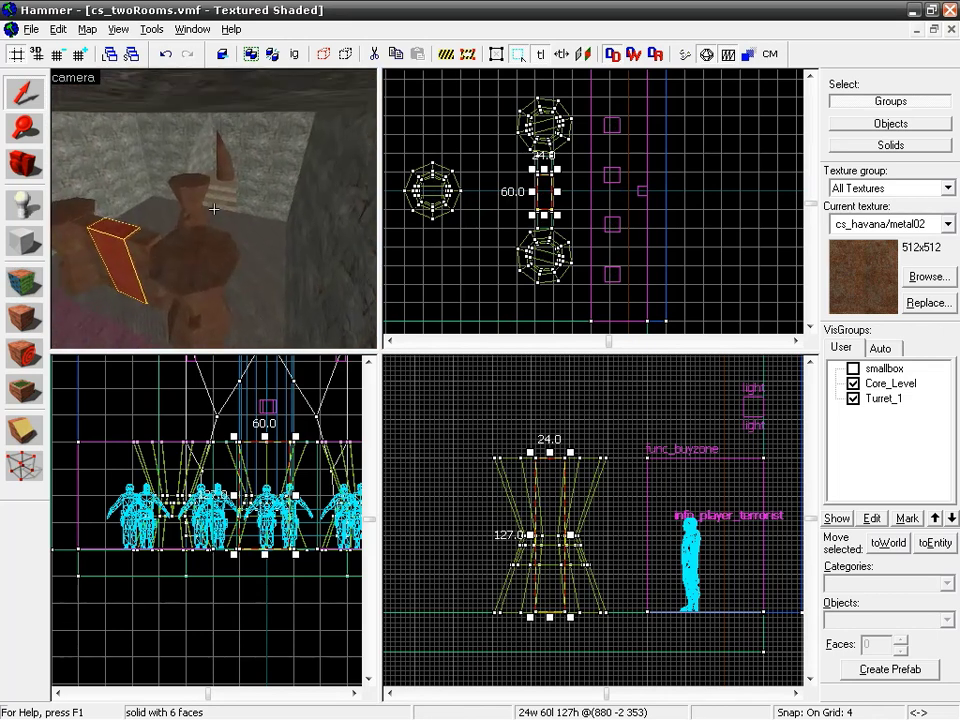
{"action": "left_click_drag", "start_coordinate": [214, 208], "coordinate": [295, 195]}
{"action": "key", "text": "d"}
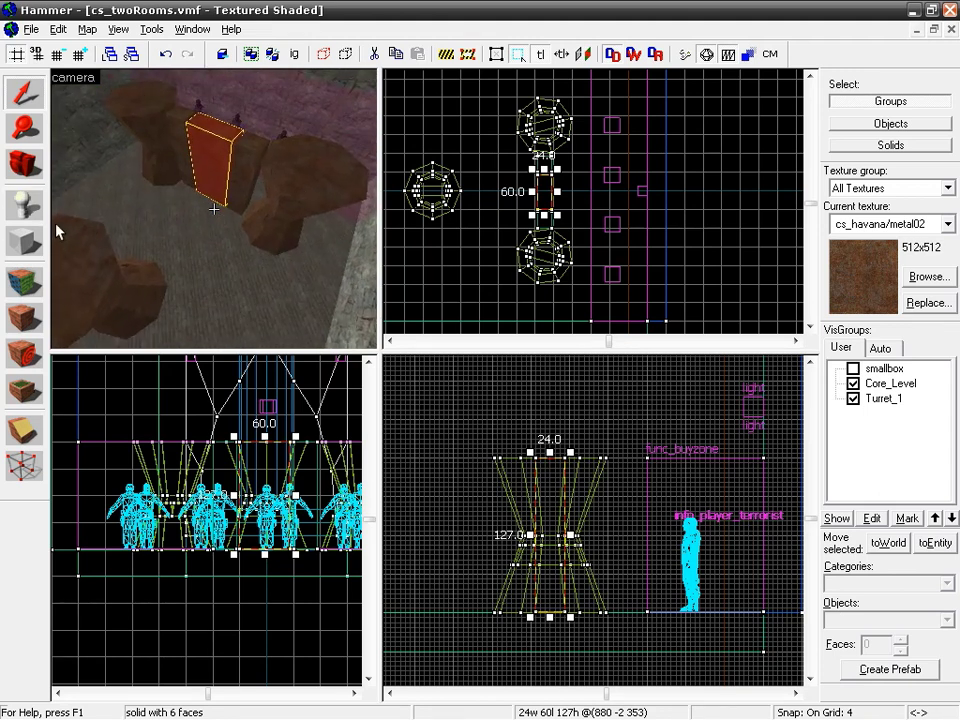
{"action": "left_click", "coordinate": [34, 243]}
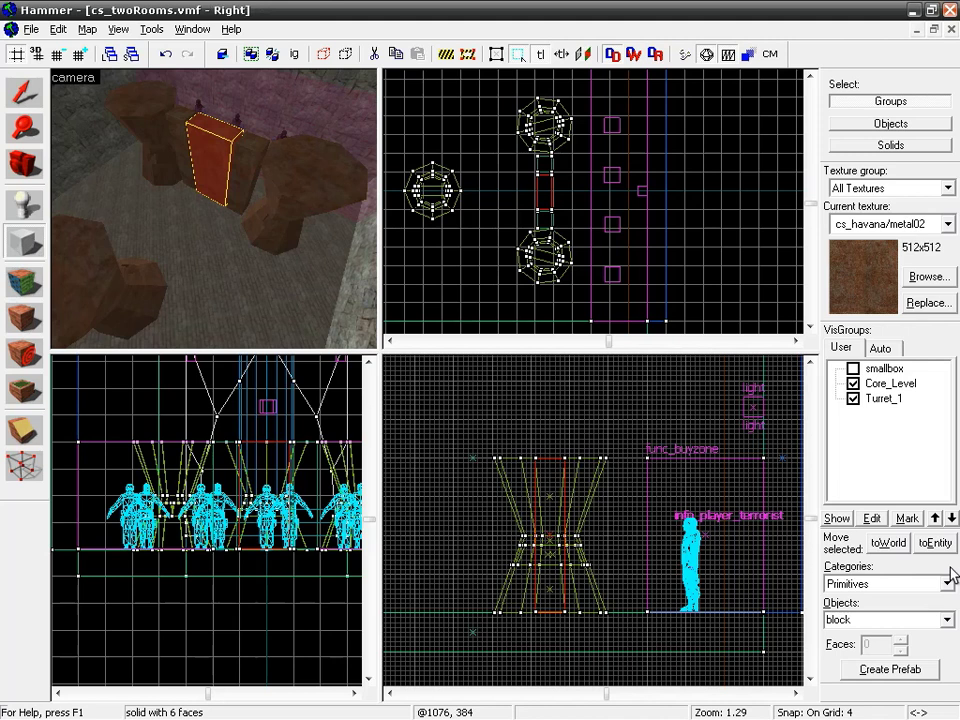
{"action": "left_click", "coordinate": [930, 618]}
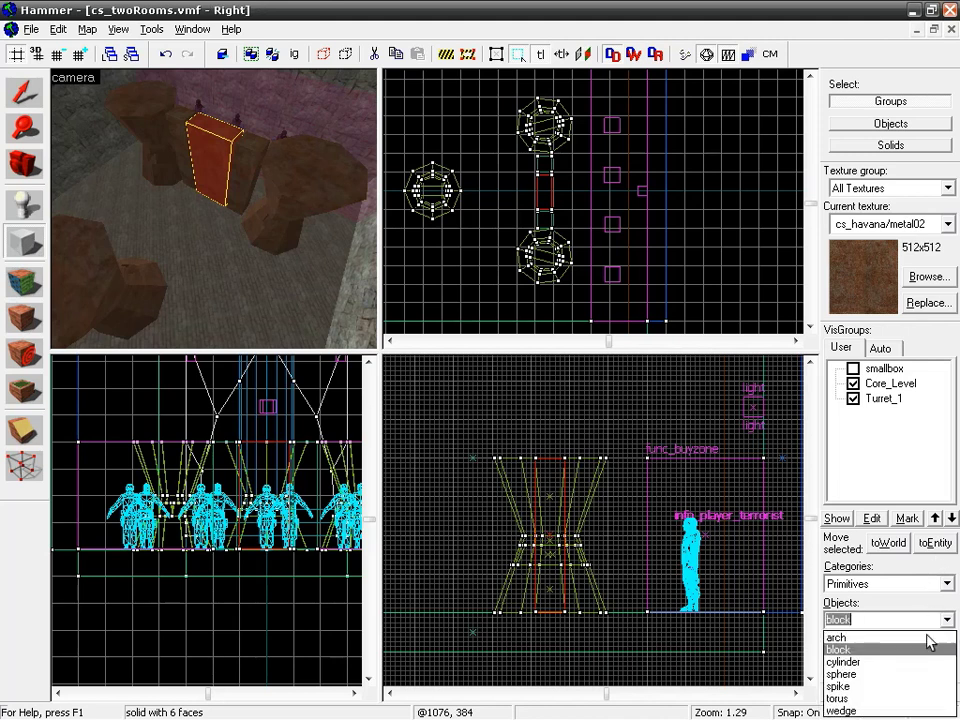
{"action": "left_click", "coordinate": [842, 652]}
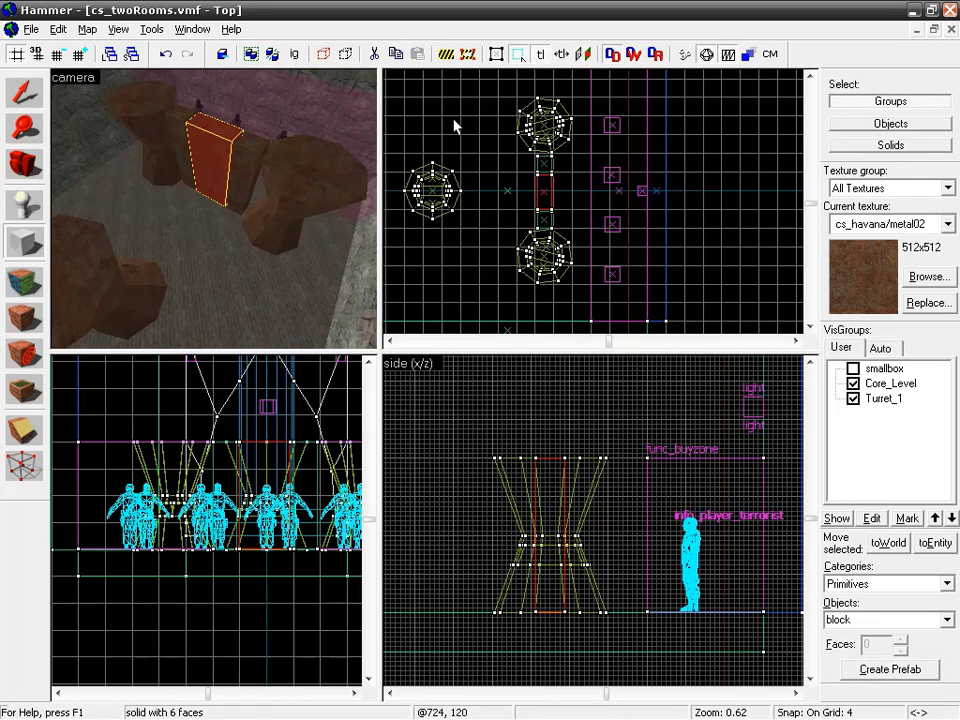
{"action": "scroll", "coordinate": [506, 229], "scroll_direction": "up", "scroll_amount": 3}
{"action": "scroll", "coordinate": [530, 242], "scroll_direction": "down", "scroll_amount": 1}
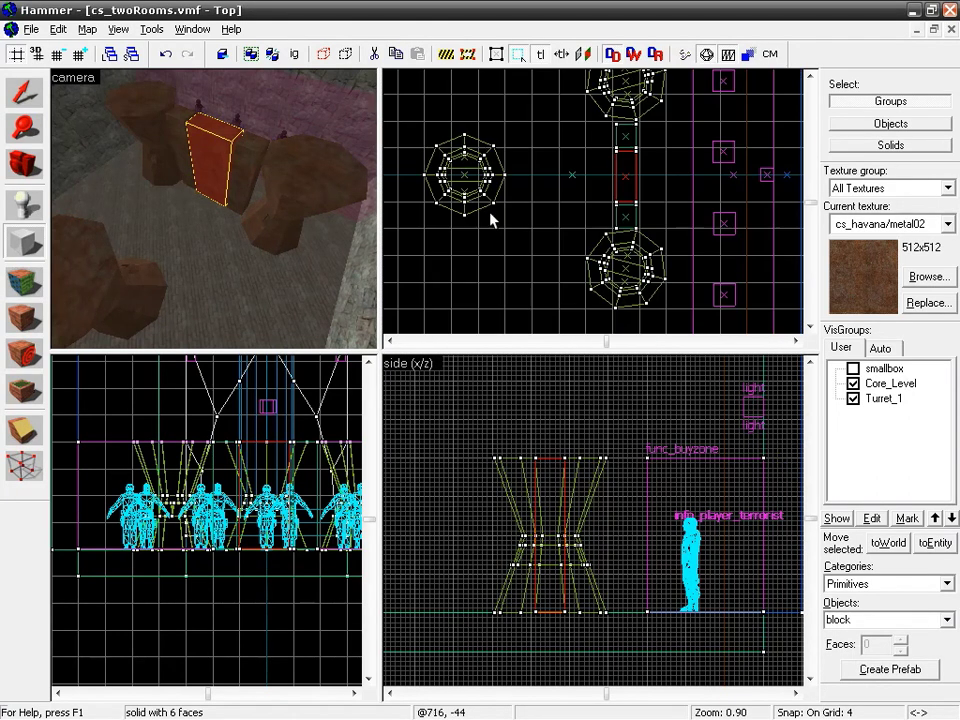
{"action": "left_click_drag", "start_coordinate": [458, 170], "coordinate": [643, 194]}
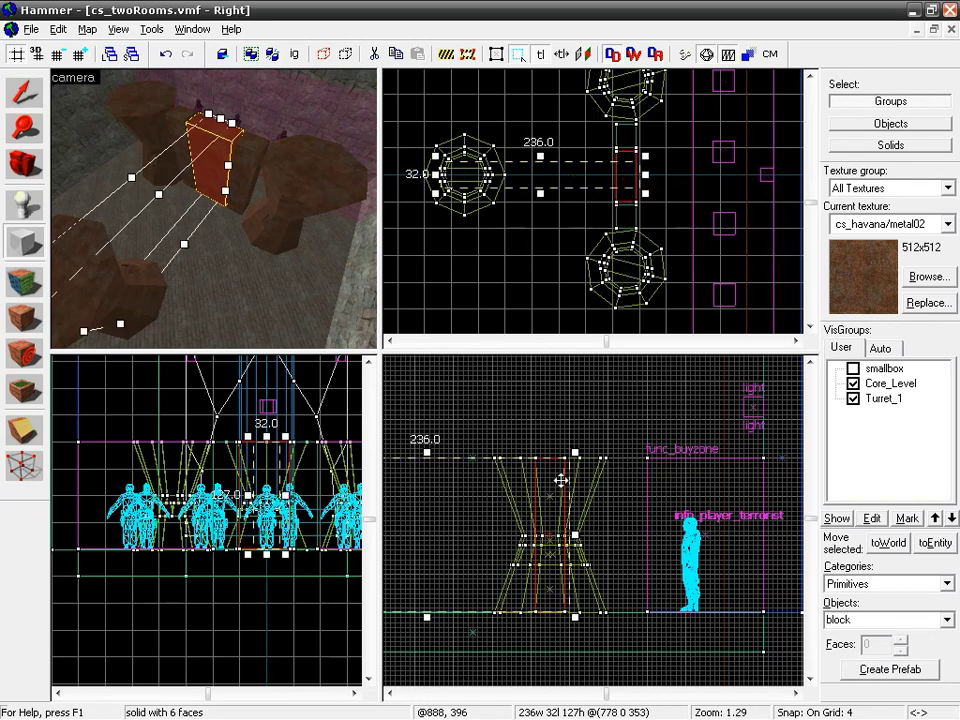
Reduce the outline to 8 units high, place it on top of the pillars at 774, 0, 420, and create the beam.
{"action": "left_click_drag", "start_coordinate": [435, 617], "coordinate": [419, 472]}
{"action": "middle_click_drag", "start_coordinate": [430, 479], "coordinate": [582, 488]}
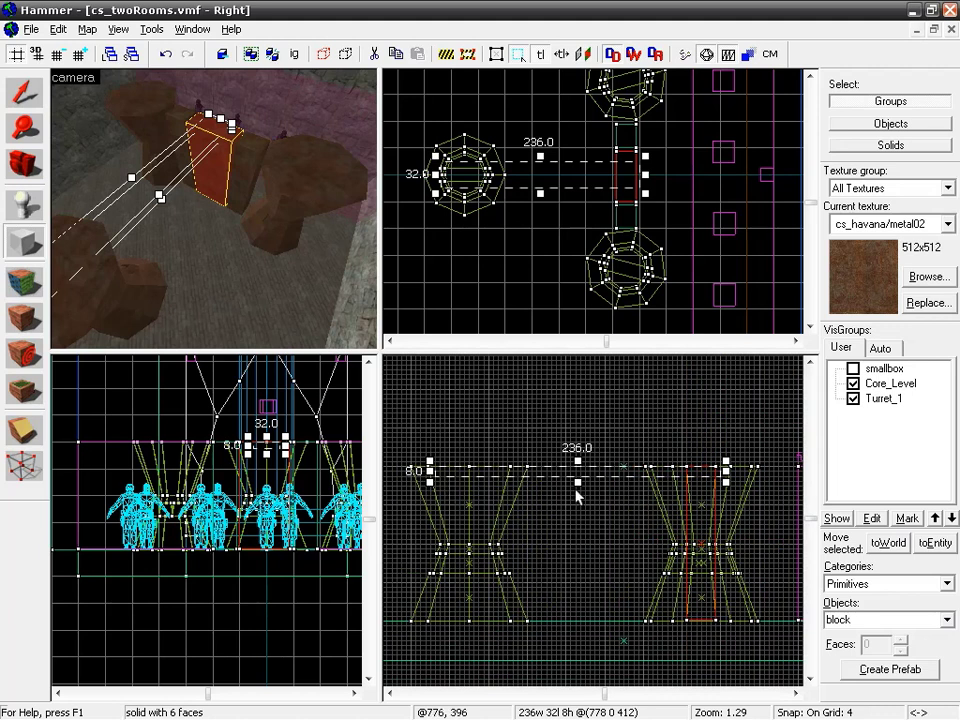
{"action": "left_click_drag", "start_coordinate": [578, 481], "coordinate": [536, 463]}
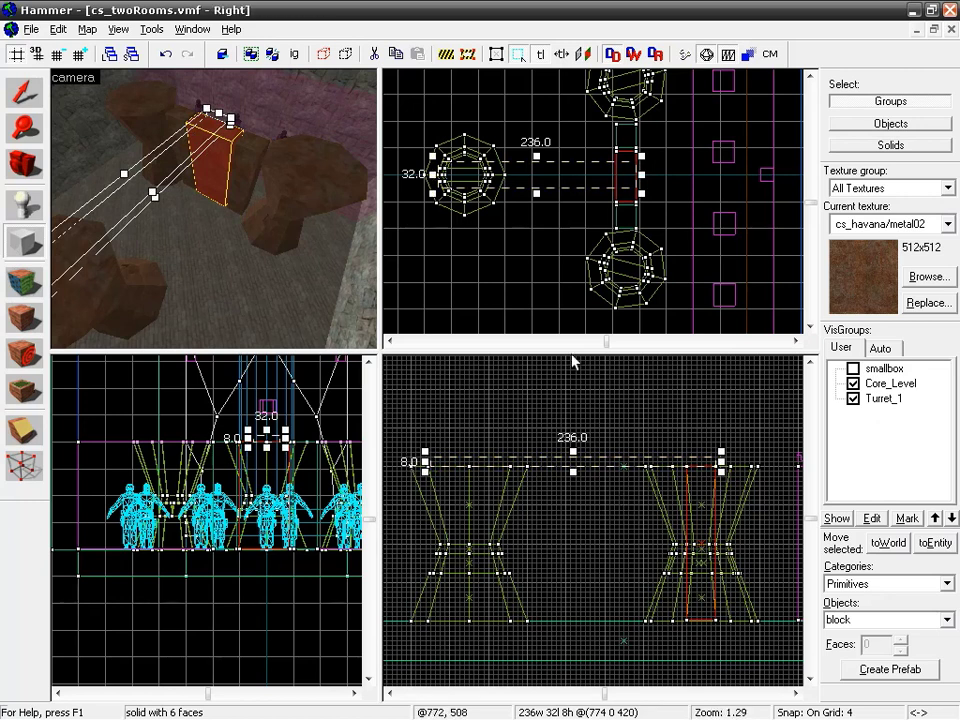
{"action": "right_click", "coordinate": [595, 462]}
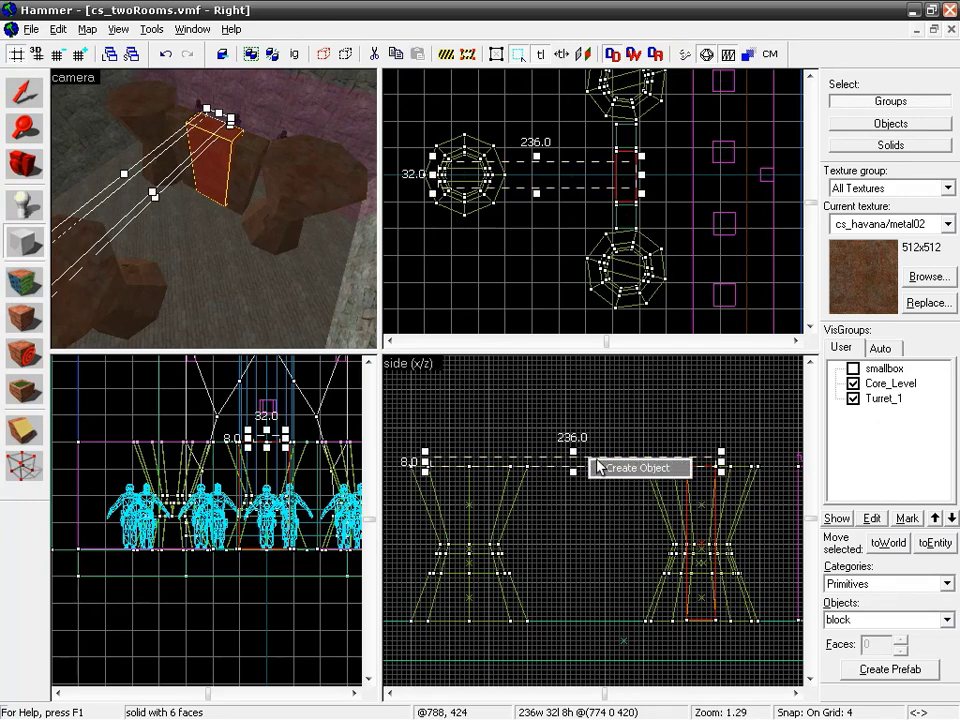
{"action": "left_click", "coordinate": [600, 468]}
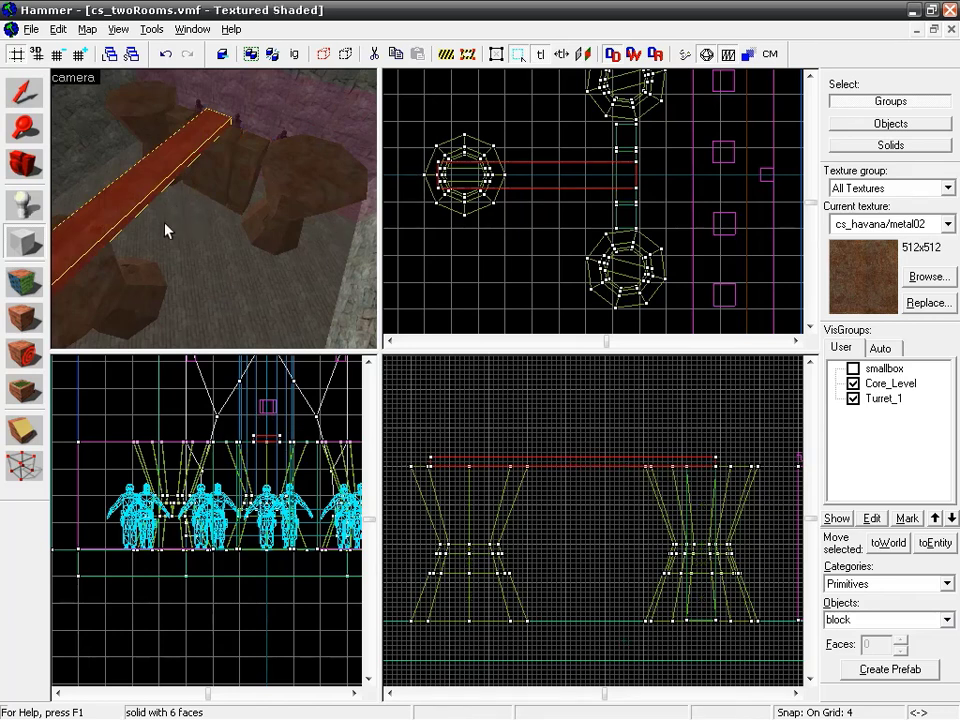
Examine in the 3D view how the new beam rests on the single pillar and the block row.
{"action": "key", "text": "z"}
{"action": "key", "text": "z"}
{"action": "key", "text": "z"}
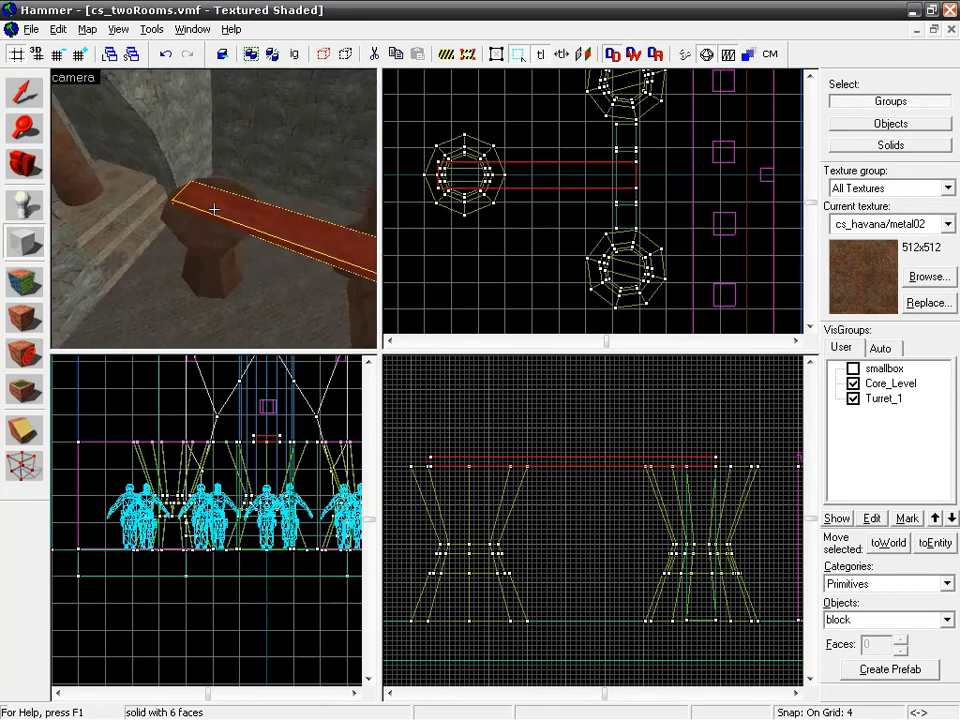
{"action": "key", "text": "s"}
{"action": "key", "text": "d"}
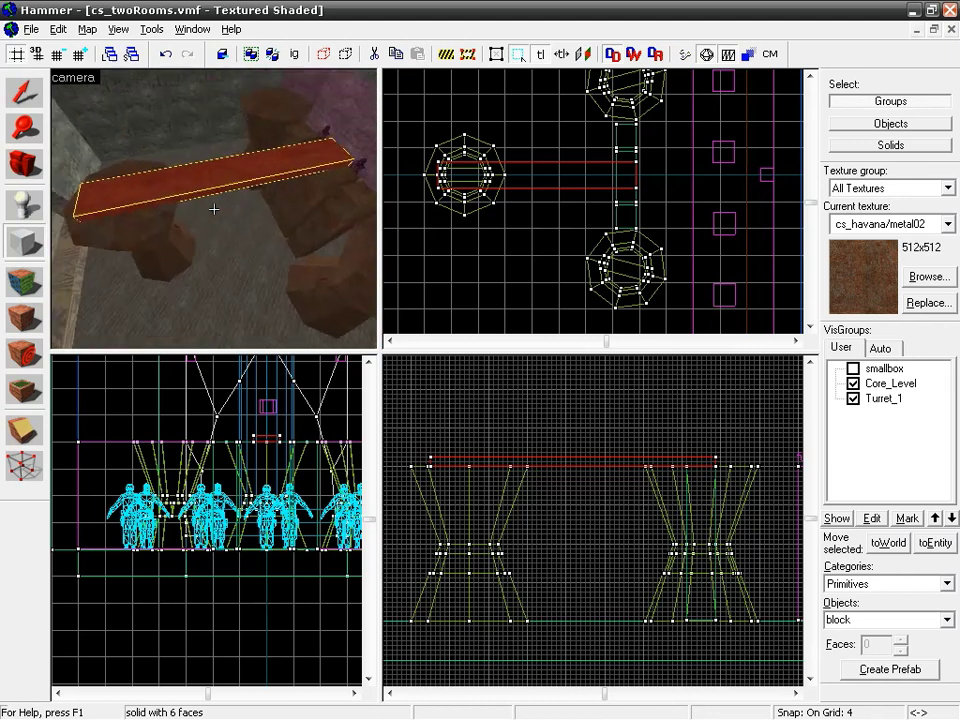
{"action": "key", "text": "a"}
{"action": "key", "text": "z"}
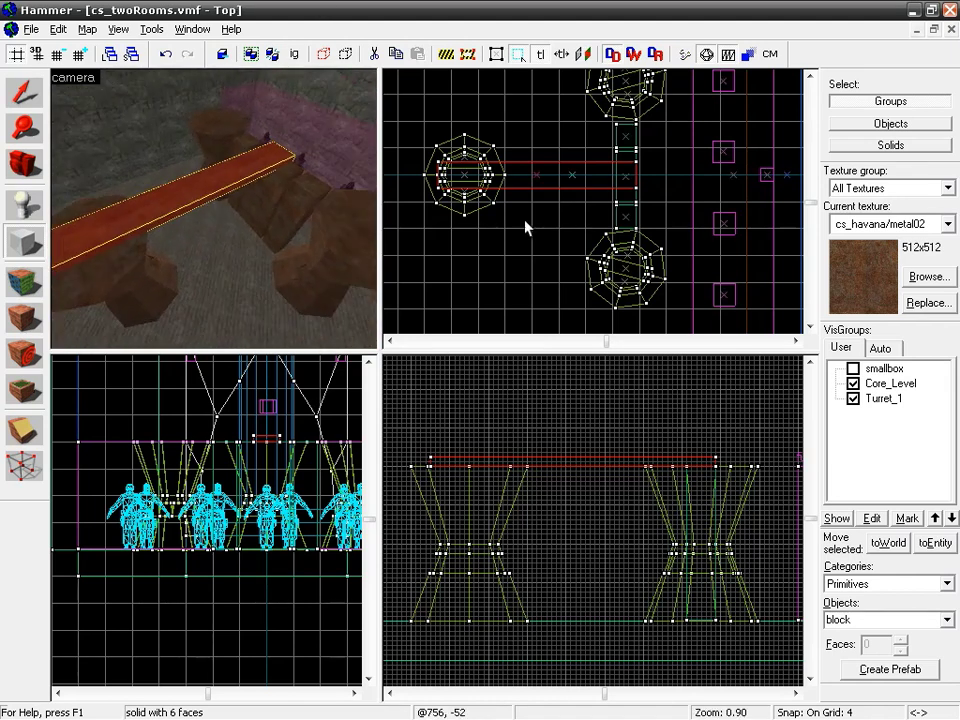
Widen the beam on both long sides to 48 units, keeping it centred on Y 0.
{"action": "left_click", "coordinate": [24, 92]}
{"action": "left_click", "coordinate": [524, 195]}
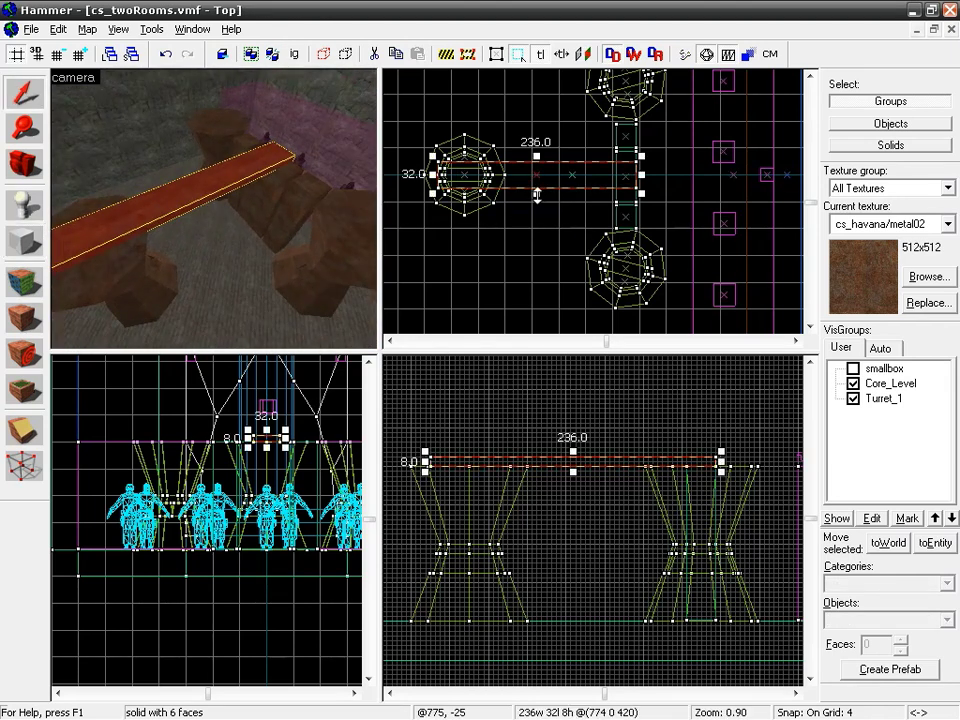
{"action": "left_click_drag", "start_coordinate": [537, 197], "coordinate": [537, 205]}
{"action": "scroll", "coordinate": [514, 186], "scroll_direction": "up", "scroll_amount": 3}
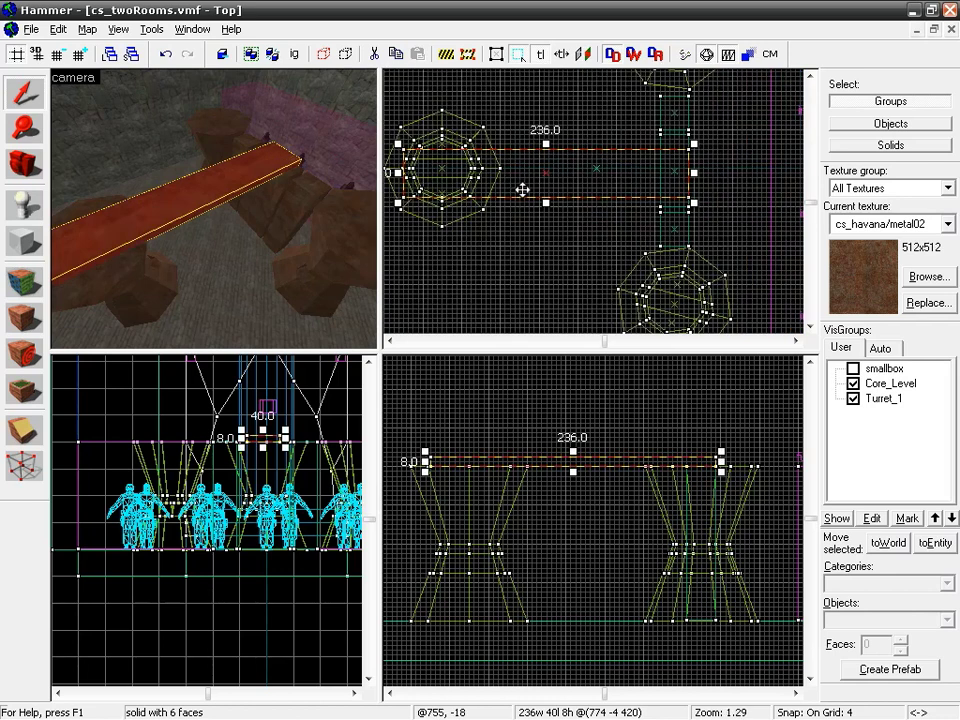
{"action": "middle_click_drag", "start_coordinate": [480, 218], "coordinate": [546, 226]}
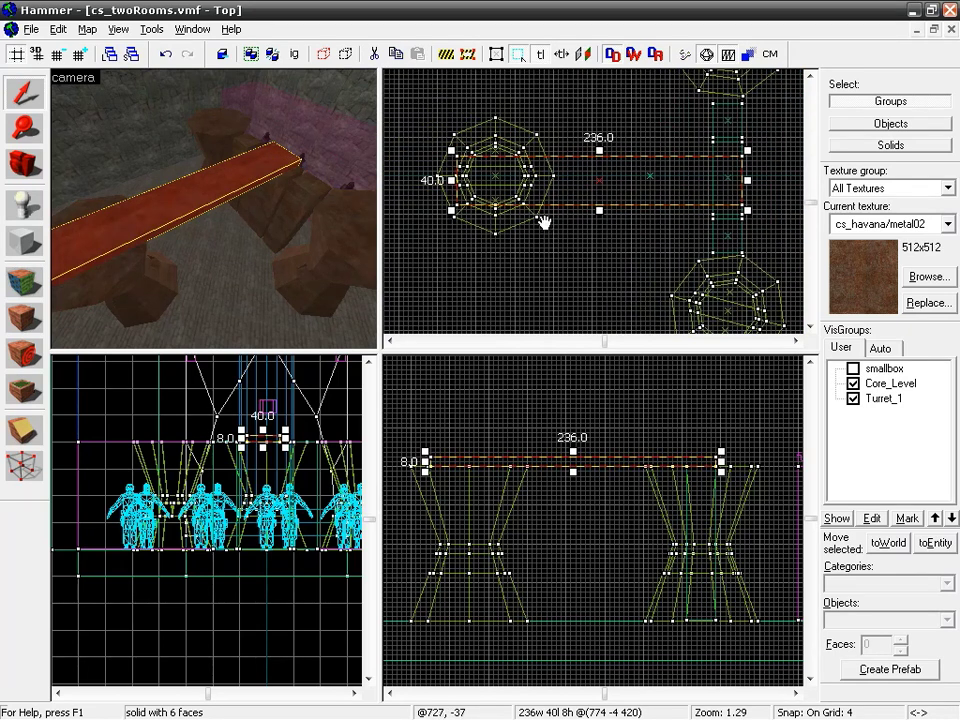
{"action": "left_click_drag", "start_coordinate": [598, 150], "coordinate": [598, 141]}
Rotate the beam diagonally and position it at about 785, -55 to span from the single pillar to the negative Y pillar.
{"action": "left_click", "coordinate": [642, 178]}
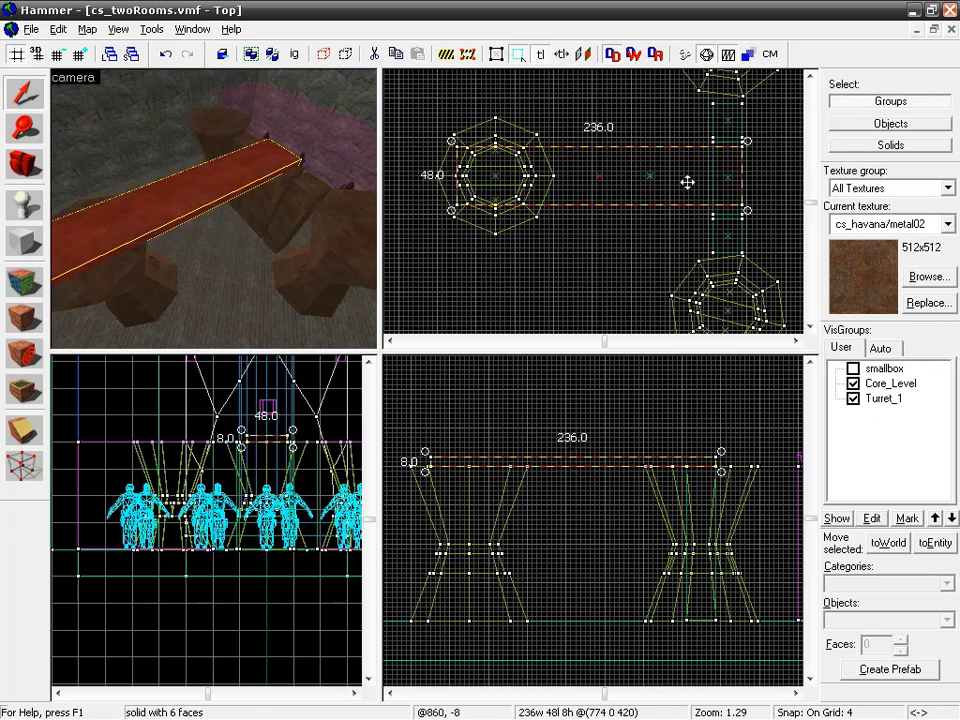
{"action": "mouse_move", "coordinate": [748, 211]}
{"action": "left_mouse_down"}
{"action": "mouse_move", "coordinate": [744, 274]}
{"action": "mouse_move", "coordinate": [748, 266]}
{"action": "left_mouse_up"}
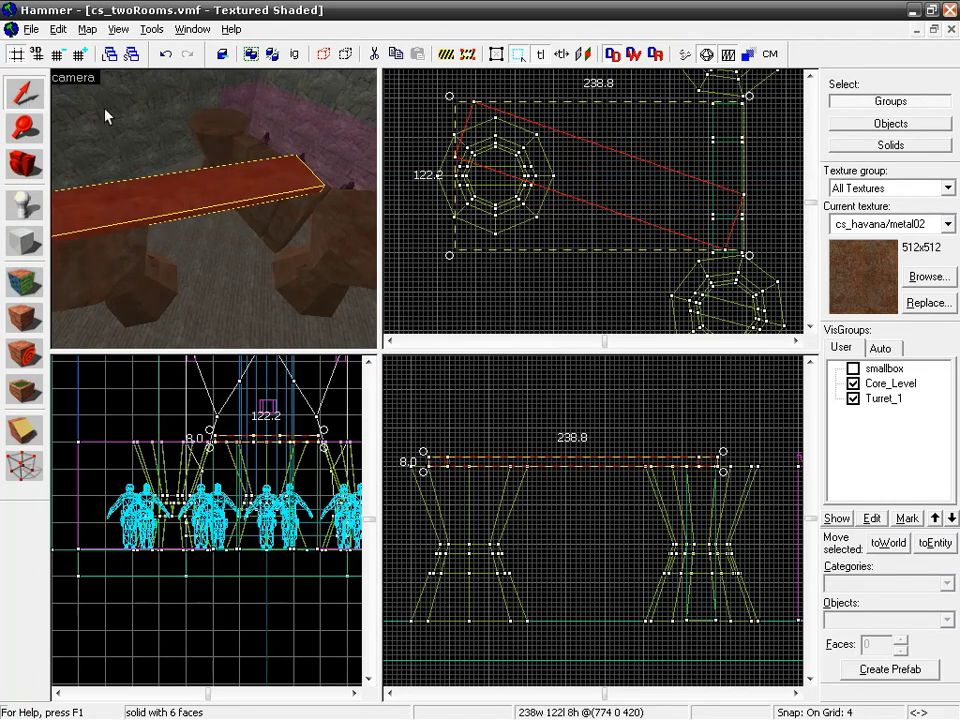
{"action": "left_click_drag", "start_coordinate": [626, 208], "coordinate": [635, 252]}
{"action": "left_click_drag", "start_coordinate": [764, 162], "coordinate": [770, 198]}
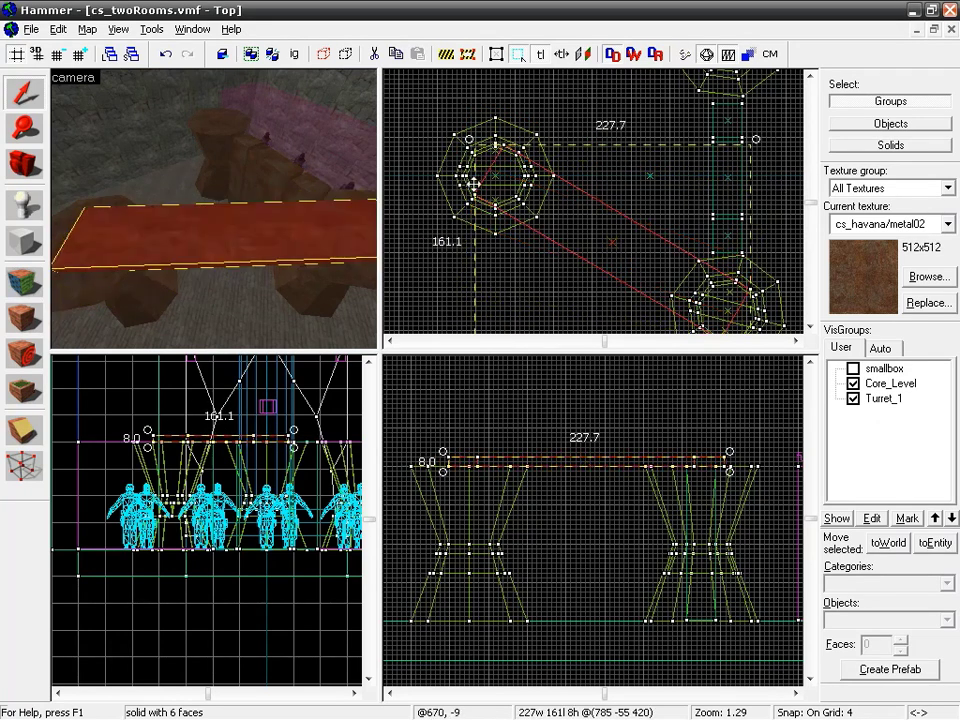
{"action": "left_click_drag", "start_coordinate": [467, 139], "coordinate": [467, 142]}
{"action": "middle_click_drag", "start_coordinate": [588, 291], "coordinate": [581, 208]}
{"action": "left_click_drag", "start_coordinate": [592, 186], "coordinate": [561, 300]}
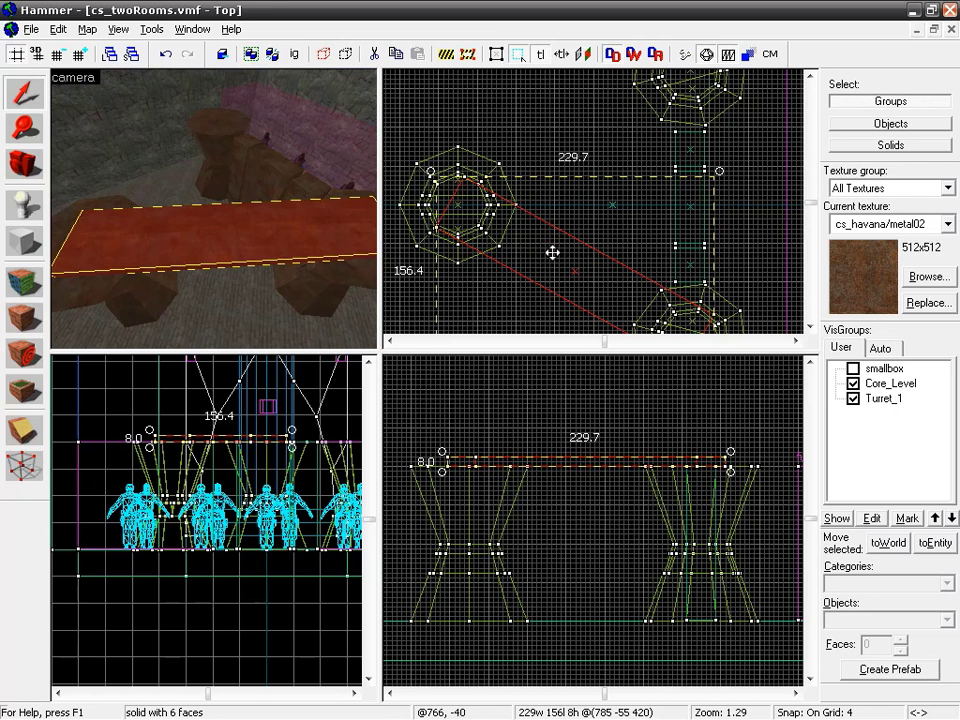
Copy the diagonal beam to about 787, -14 and rotate the copy with Transform so it slants towards the positive Y pillar.
{"action": "left_click_drag", "start_coordinate": [554, 253], "coordinate": [557, 201]}
{"action": "left_click", "coordinate": [152, 29]}
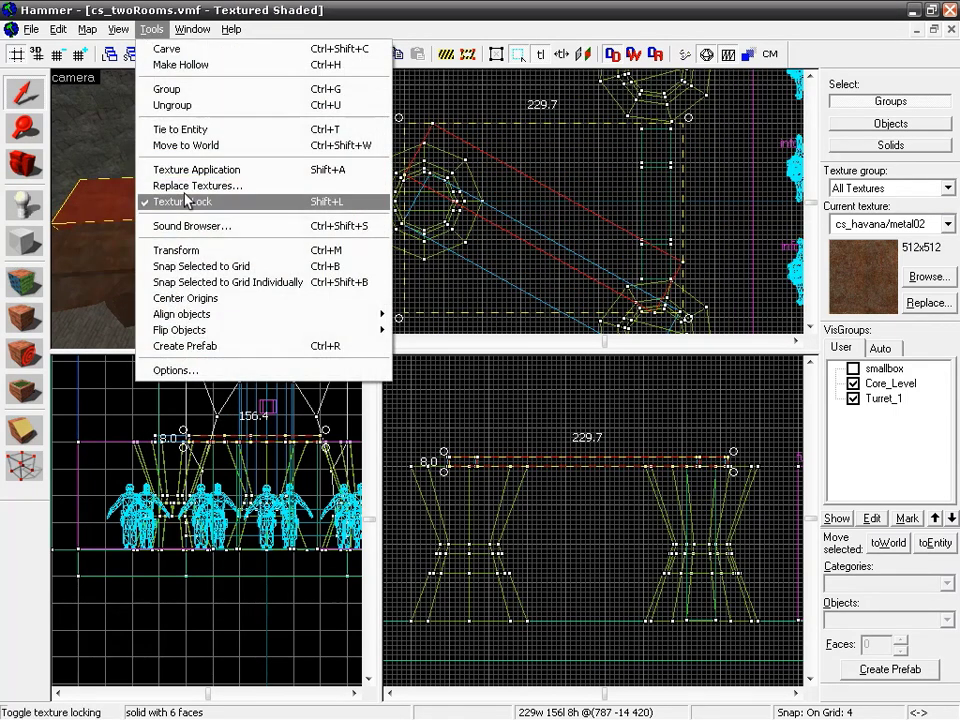
{"action": "left_click", "coordinate": [171, 186]}
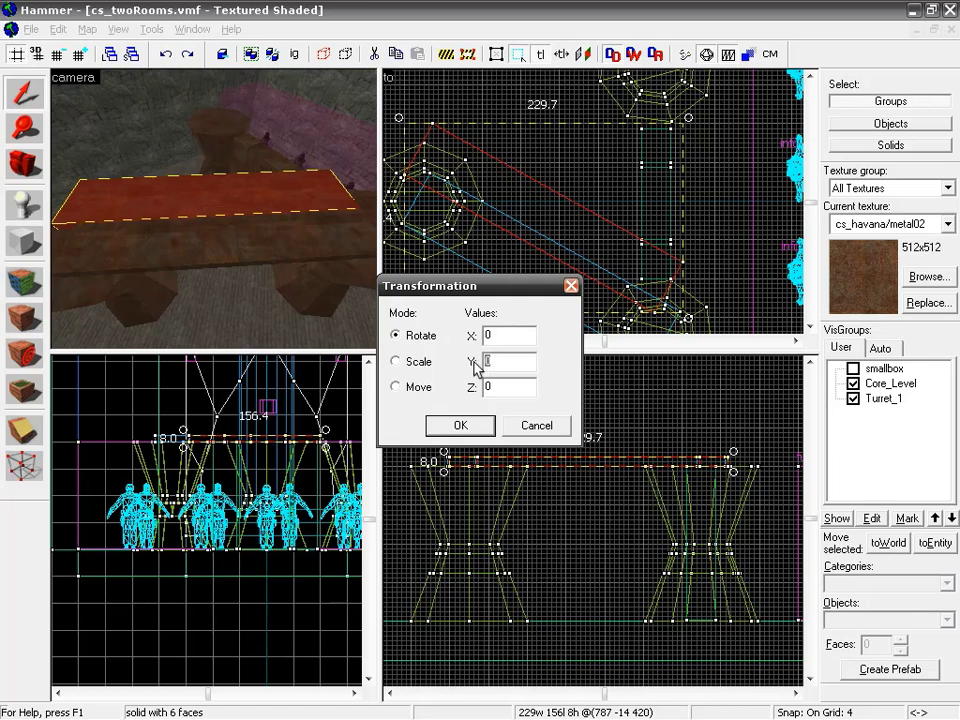
{"action": "key", "text": "Return"}
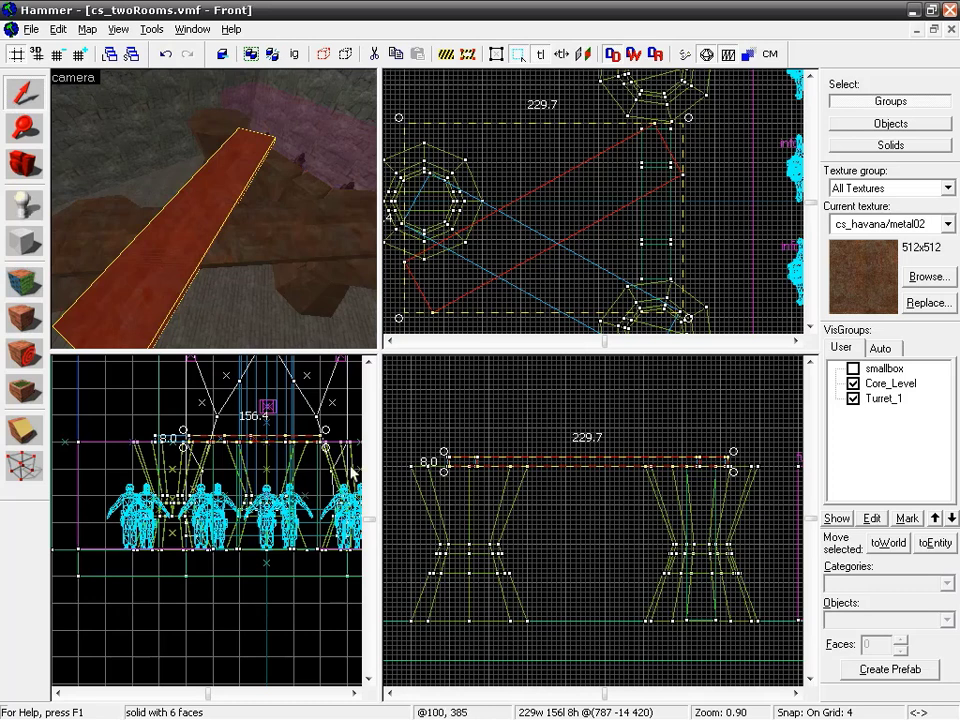
Move the rotated beam copy to about 785, 58 so it spans from the single pillar to the positive Y pillar.
{"action": "left_click_drag", "start_coordinate": [497, 249], "coordinate": [499, 165]}
{"action": "left_click_drag", "start_coordinate": [592, 206], "coordinate": [578, 288]}
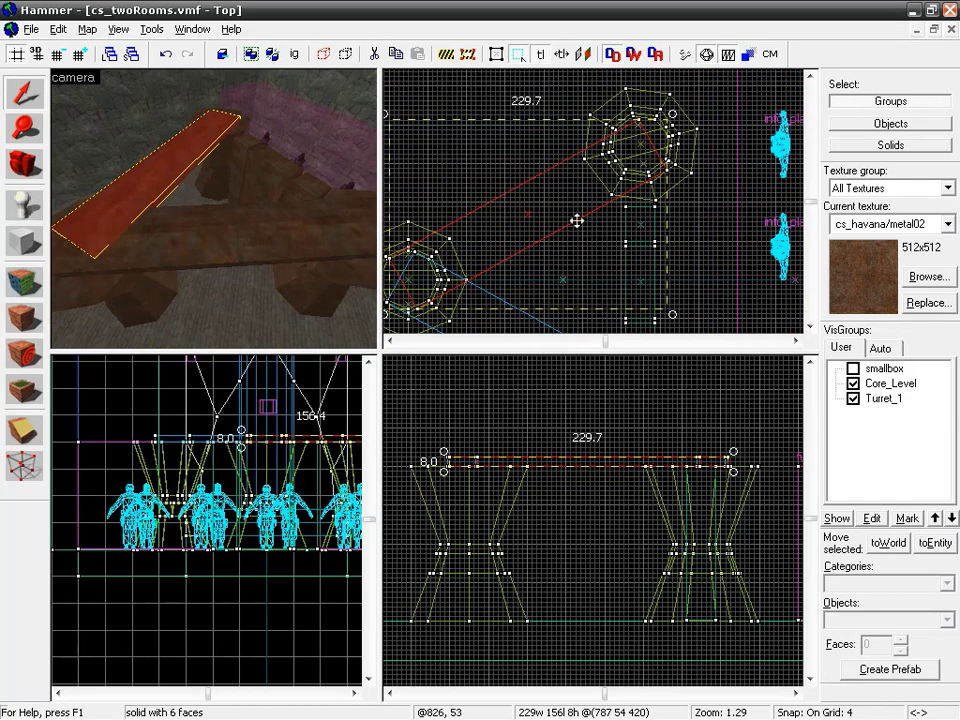
{"action": "left_click_drag", "start_coordinate": [584, 191], "coordinate": [584, 189]}
{"action": "left_click_drag", "start_coordinate": [542, 287], "coordinate": [584, 241]}
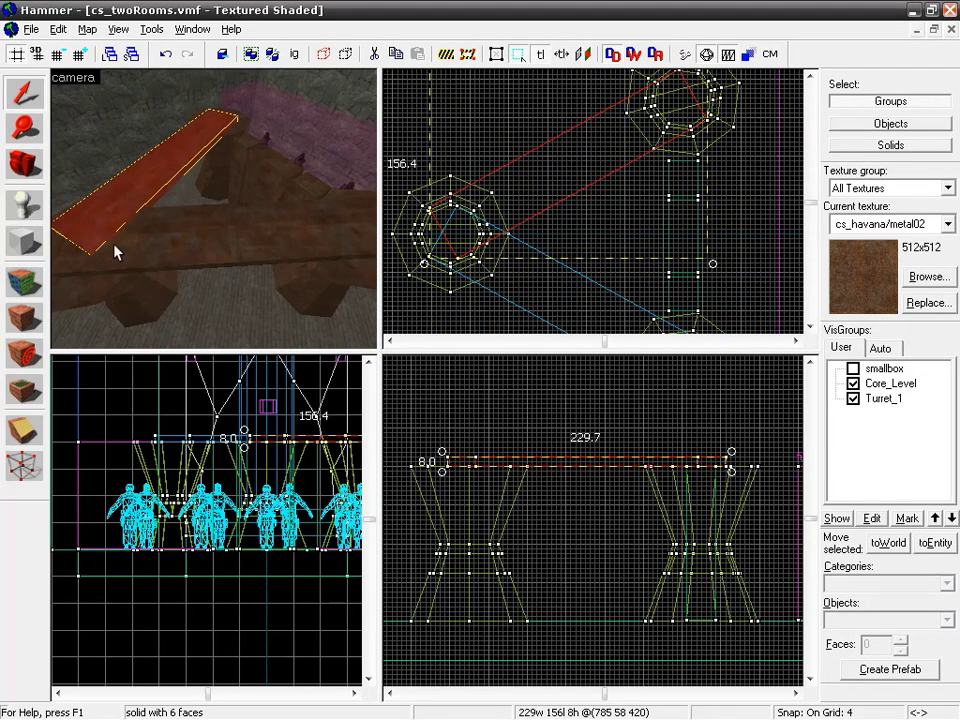
Draw a clip line along Y 0 from about X 672 to 752 across the positive Y beam's end over the single pillar.
{"action": "key", "text": "z"}
{"action": "key", "text": "w"}
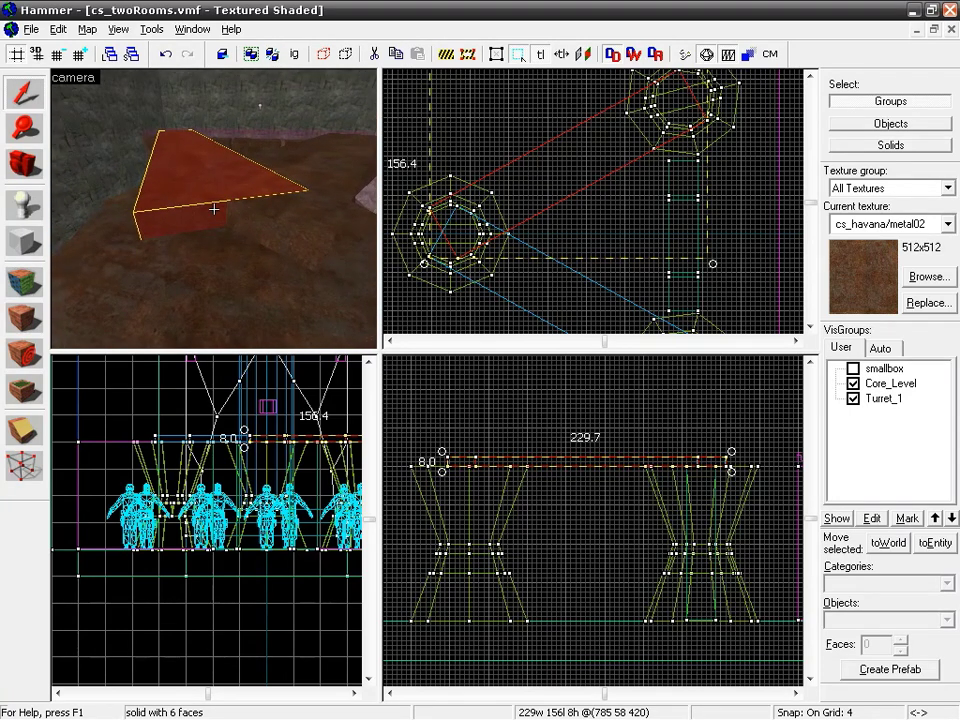
{"action": "key", "text": "z"}
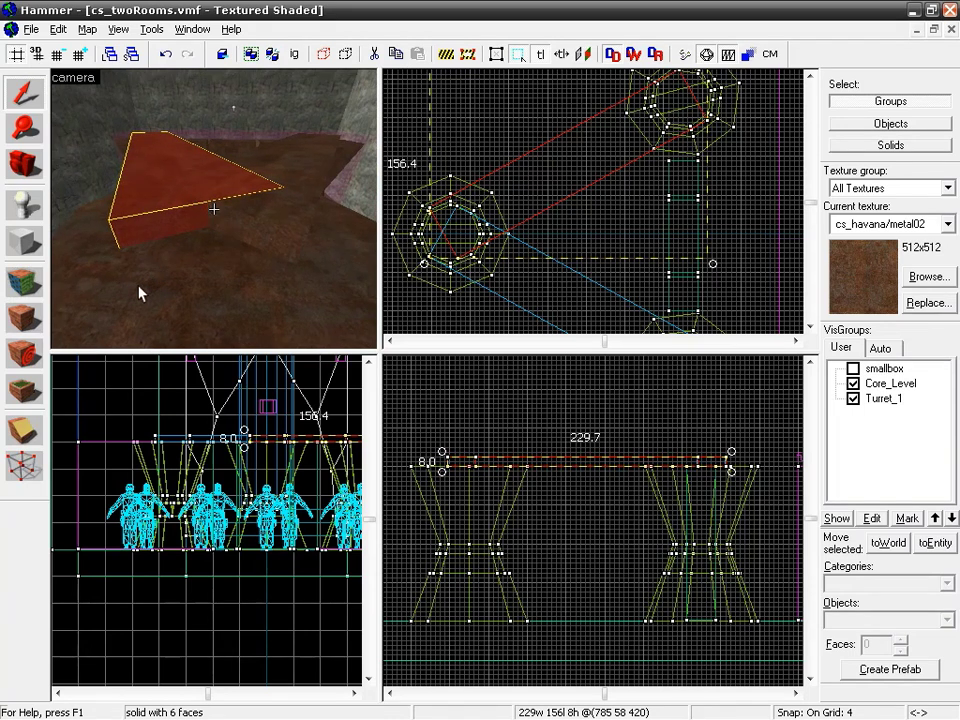
{"action": "left_click", "coordinate": [205, 186]}
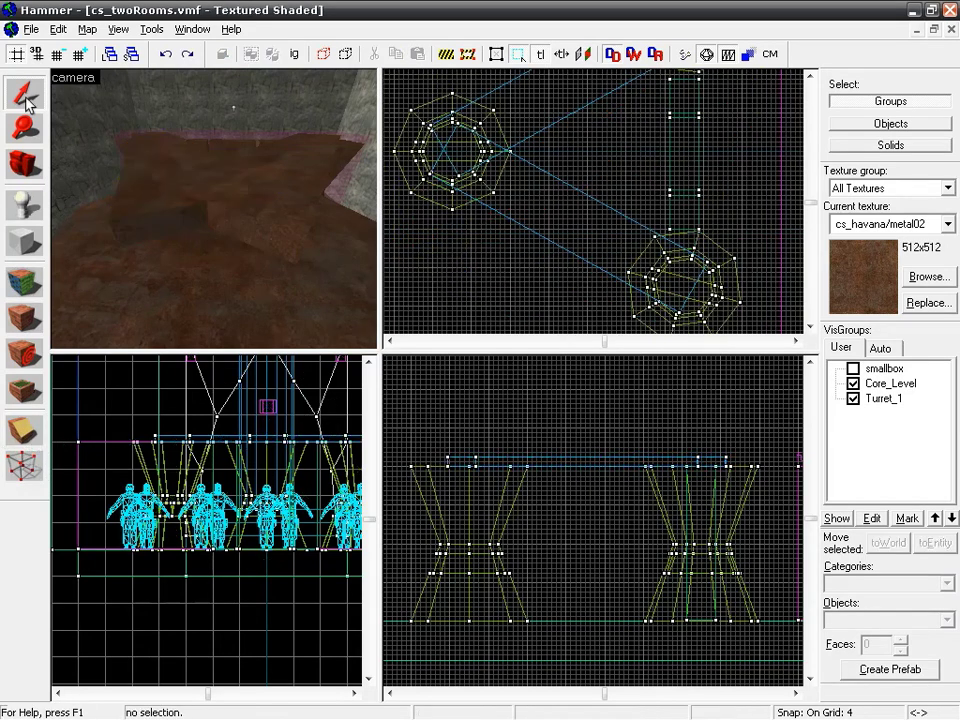
{"action": "left_click", "coordinate": [126, 184]}
{"action": "left_click", "coordinate": [17, 428]}
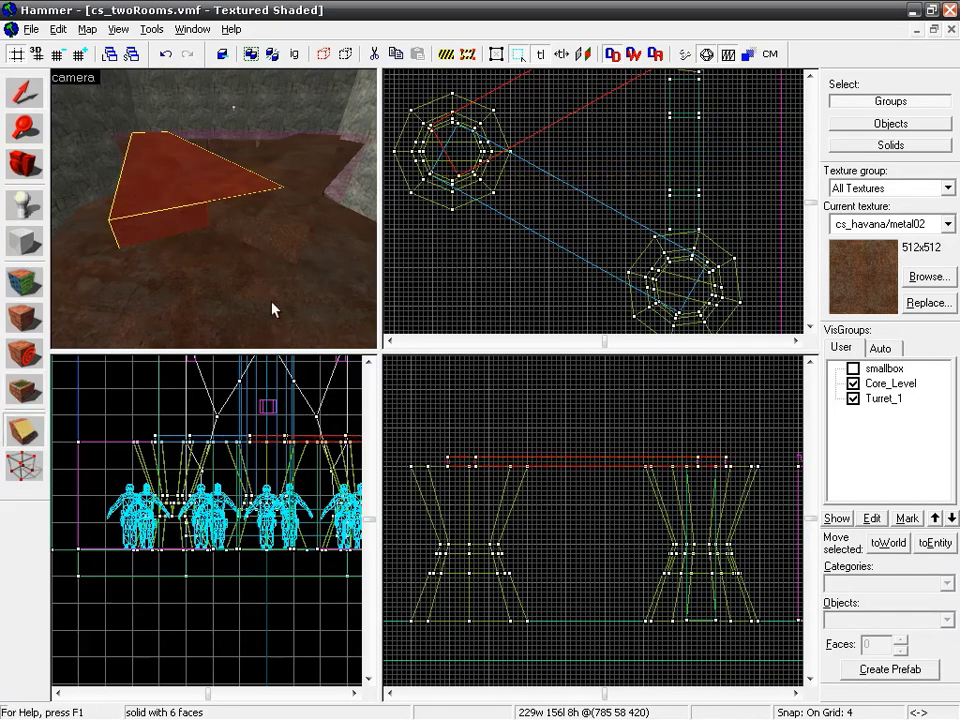
{"action": "left_click_drag", "start_coordinate": [443, 214], "coordinate": [479, 301]}
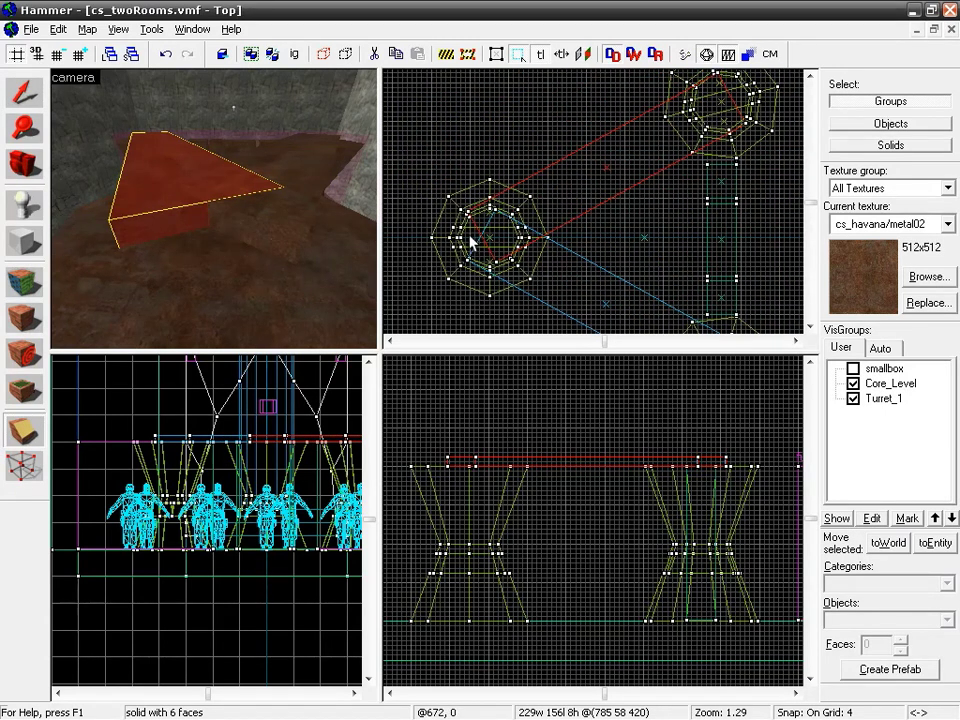
{"action": "left_click_drag", "start_coordinate": [470, 238], "coordinate": [567, 240]}
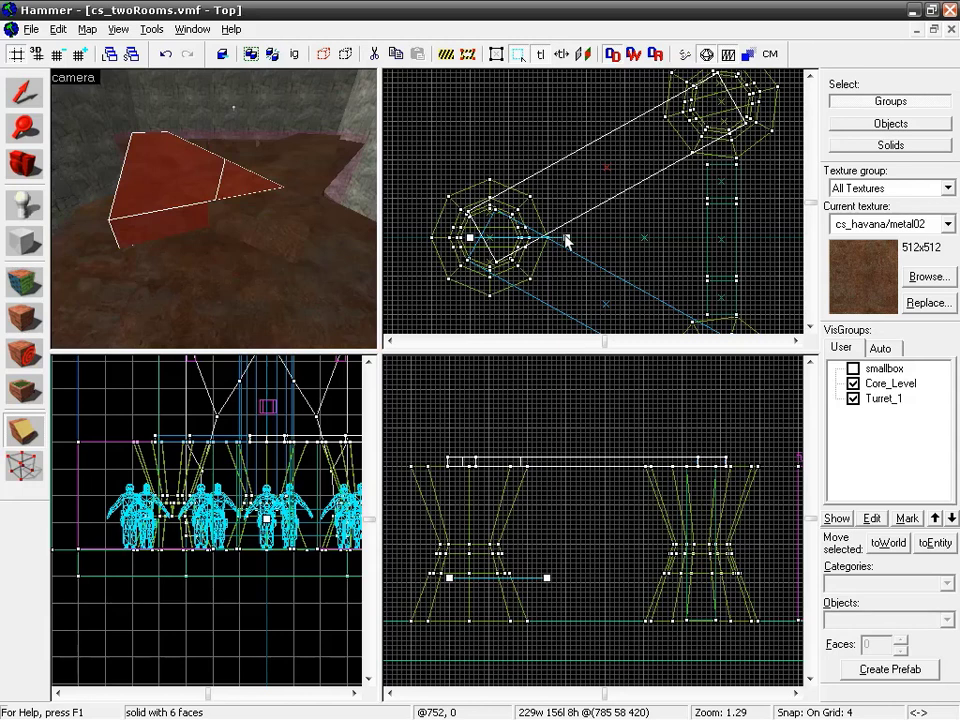
Set the grid to 2, shift the clip line to about Y 2 and cut off the beam's corner on the negative Y side.
{"action": "scroll", "coordinate": [492, 233], "scroll_direction": "up", "scroll_amount": 7}
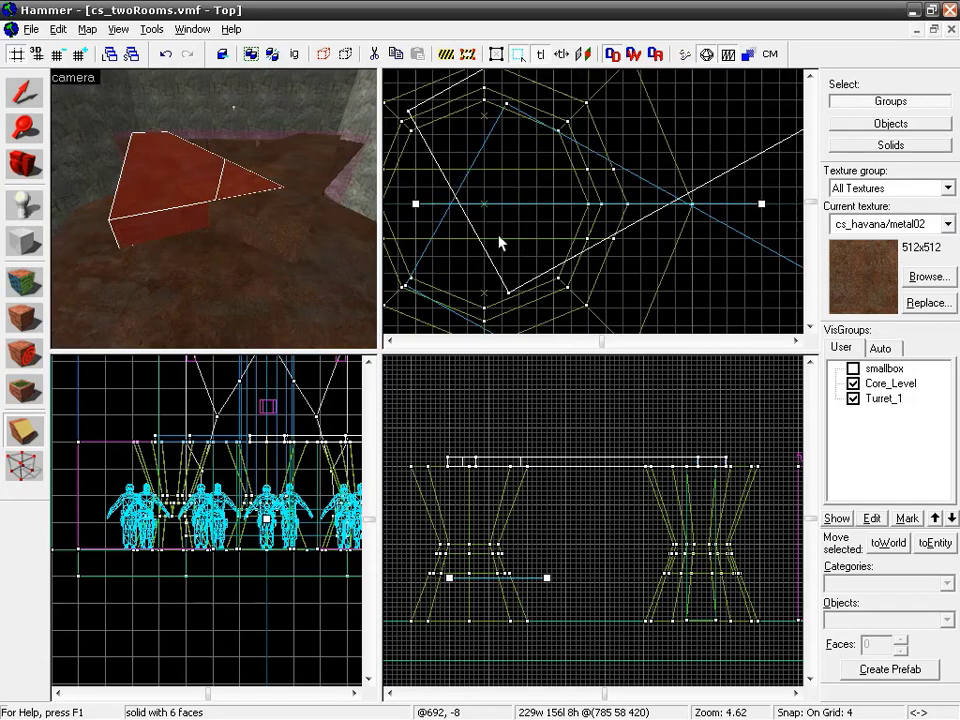
{"action": "key", "text": "bracketleft"}
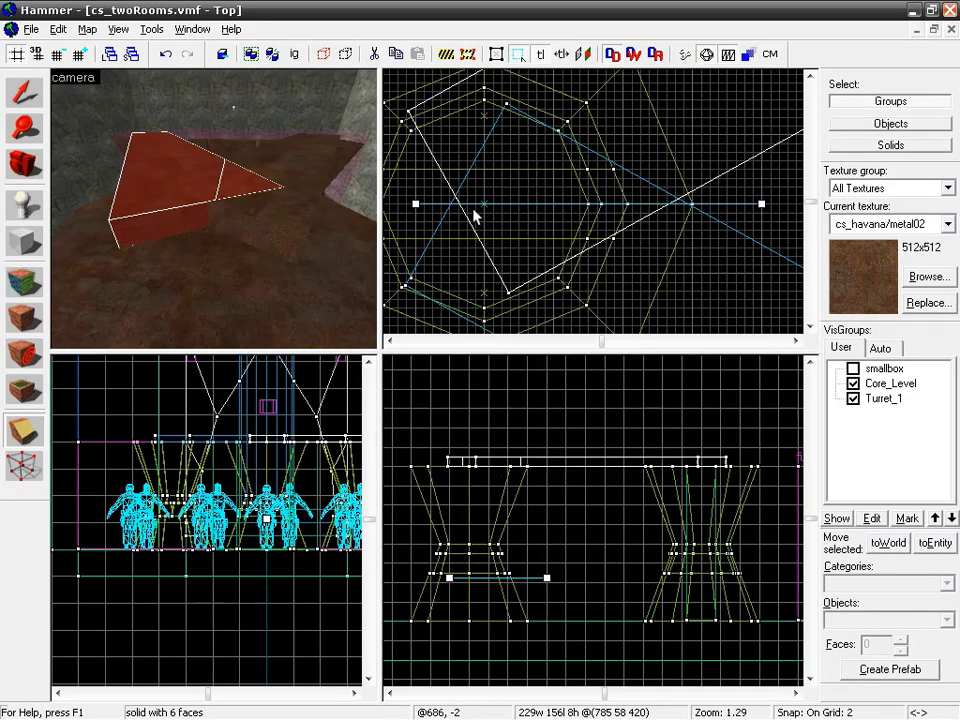
{"action": "scroll", "coordinate": [457, 204], "scroll_direction": "up", "scroll_amount": 1}
{"action": "left_click_drag", "start_coordinate": [406, 204], "coordinate": [406, 194]}
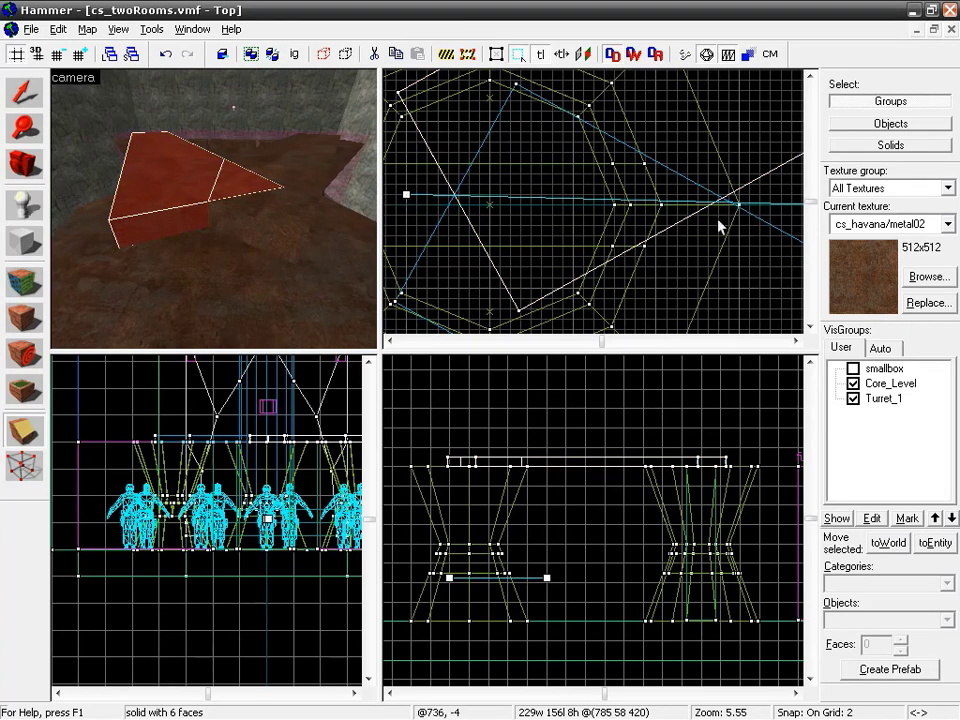
{"action": "scroll", "coordinate": [762, 238], "scroll_direction": "down", "scroll_amount": 2}
{"action": "left_click_drag", "start_coordinate": [753, 236], "coordinate": [766, 214]}
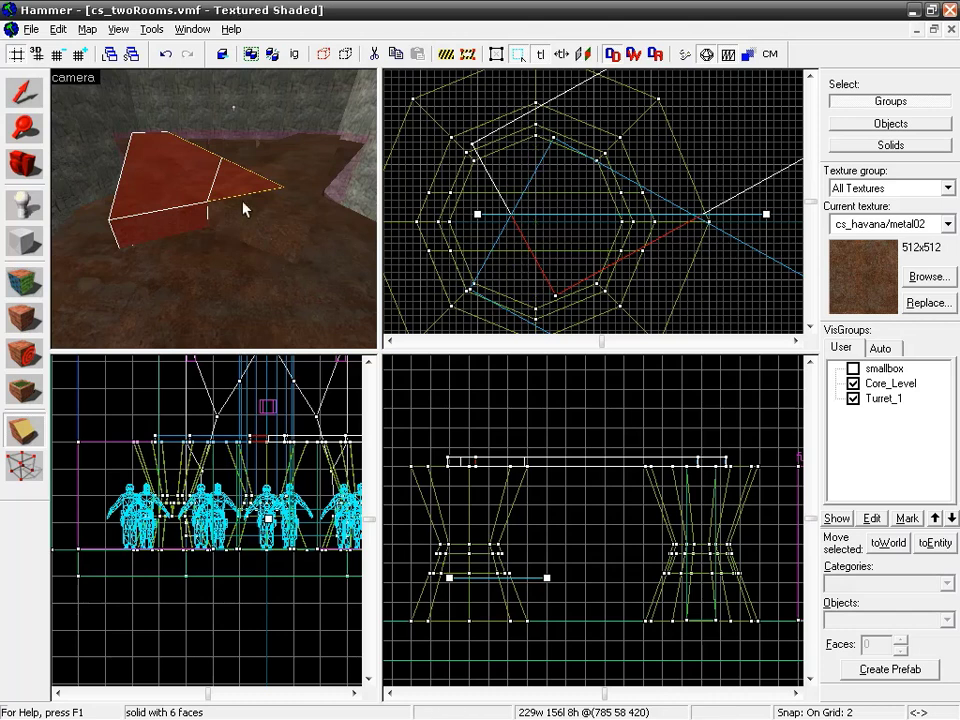
{"action": "key", "text": "Return"}
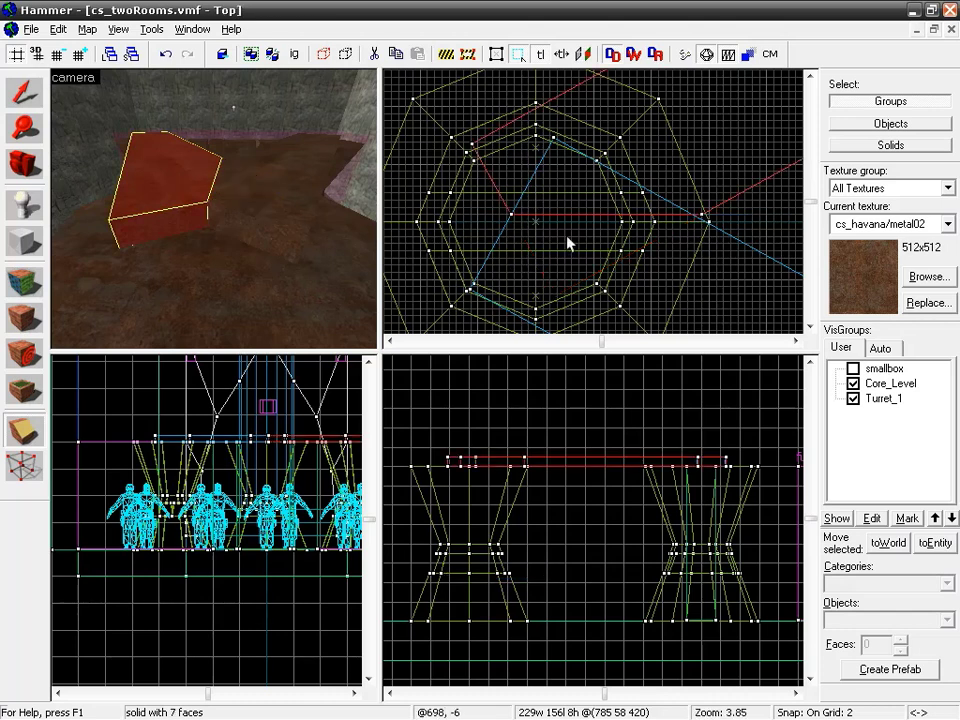
Clip the negative Y diagonal beam along the same line at about Y 2, removing its corner that overlaps the other beam.
{"action": "left_click", "coordinate": [42, 99]}
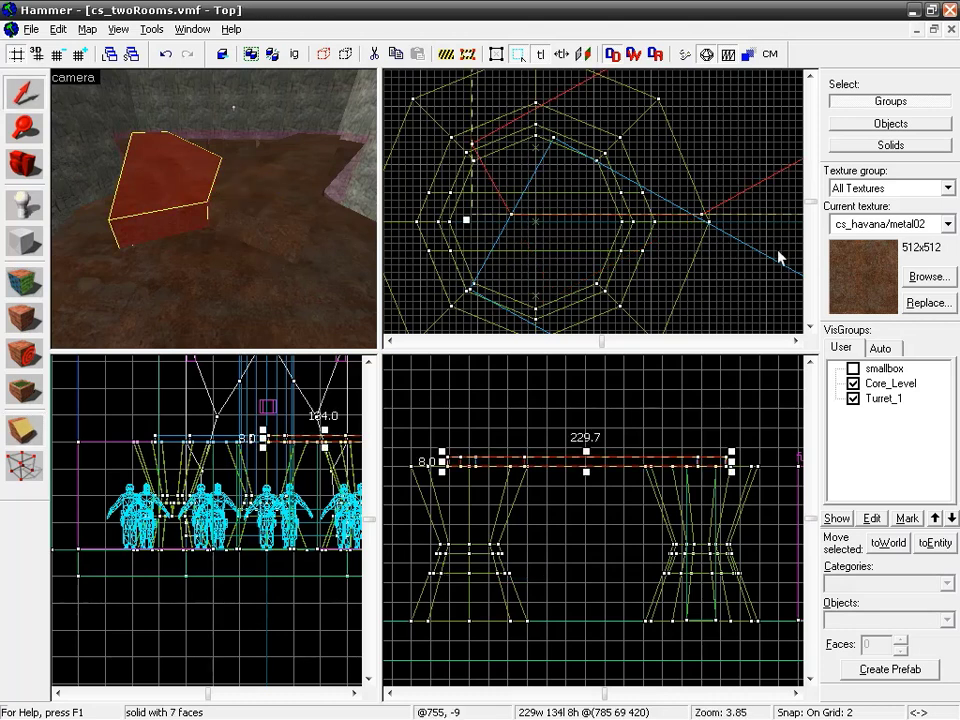
{"action": "key", "text": "ctrl+z"}
{"action": "left_click", "coordinate": [22, 432]}
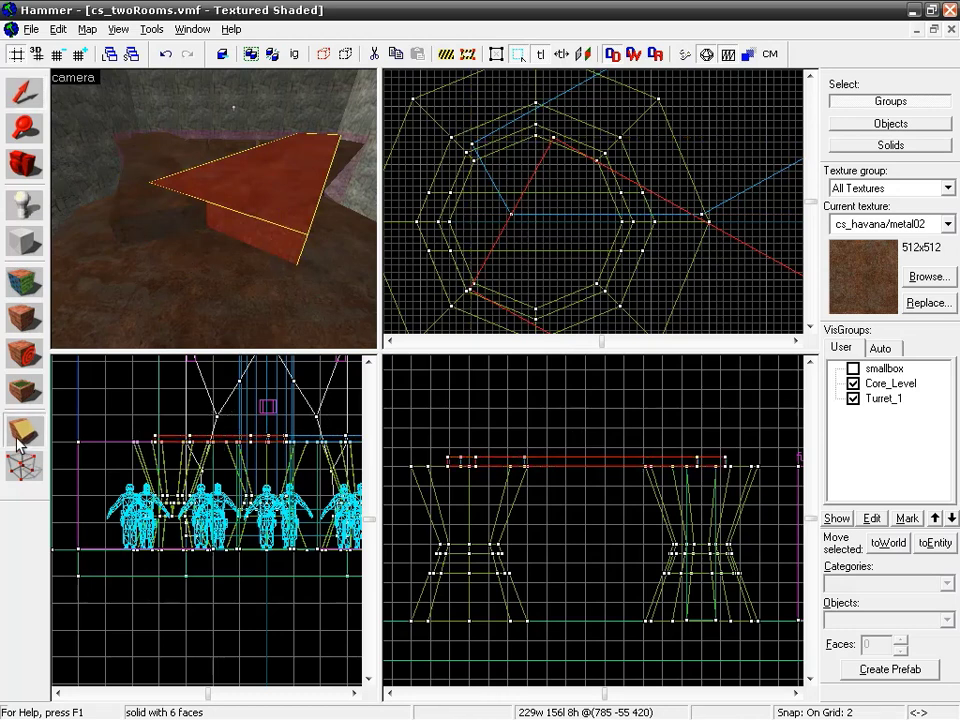
{"action": "left_click_drag", "start_coordinate": [500, 215], "coordinate": [723, 216]}
{"action": "left_click", "coordinate": [24, 430]}
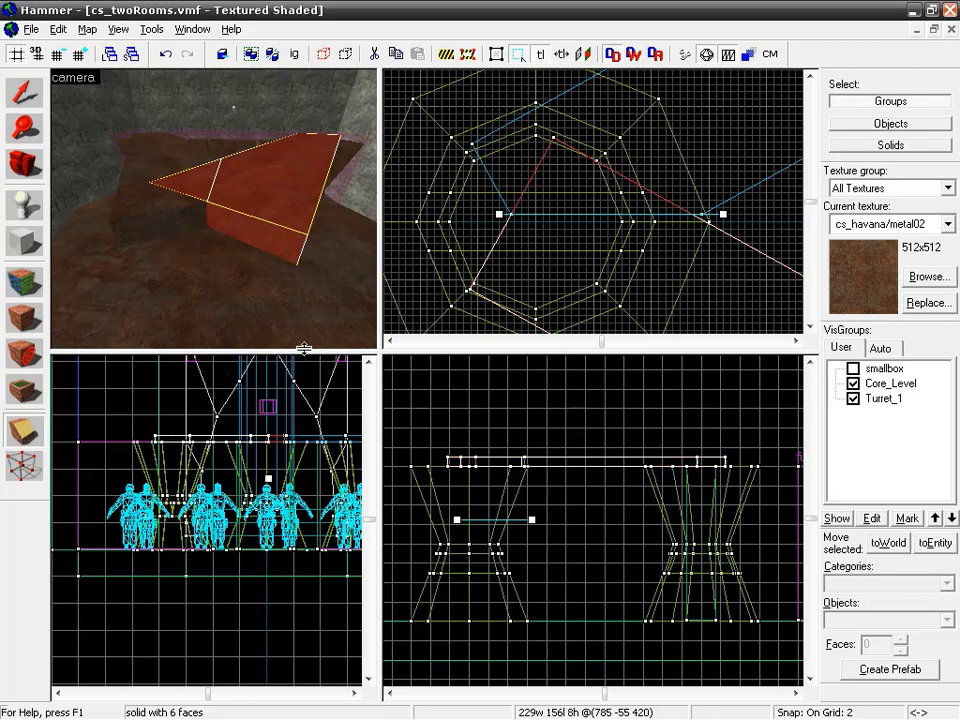
{"action": "key", "text": "Return"}
{"action": "key", "text": "shift+s"}
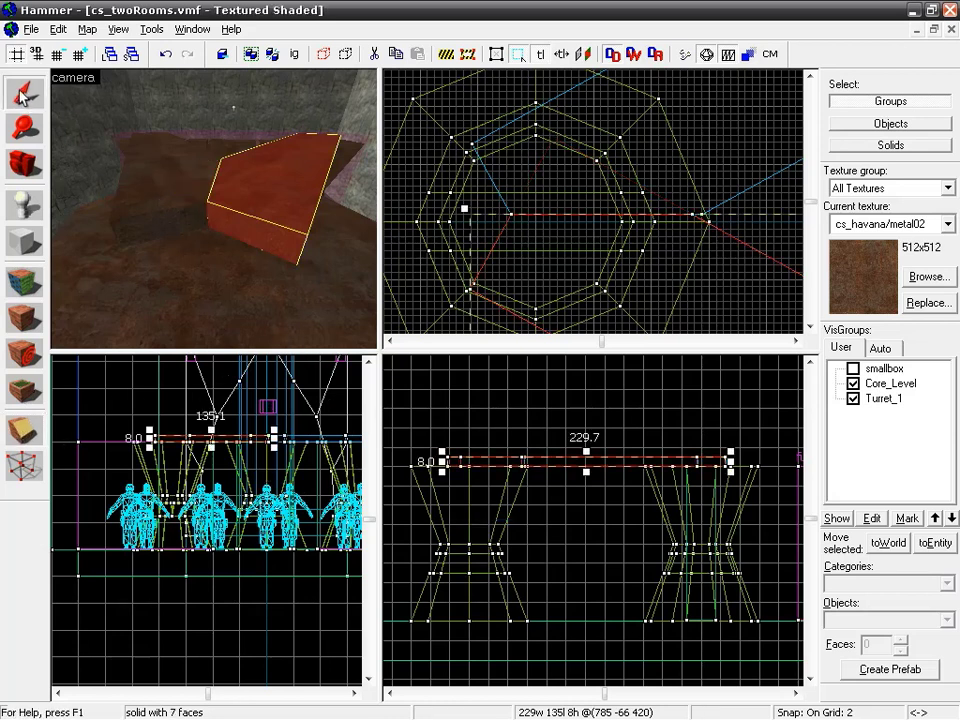
Examine in the 3D view how the clipped diagonal beams meet on the single pillar and reach the other pillars.
{"action": "key", "text": "z"}
{"action": "key", "text": "s"}
{"action": "key", "text": "w"}
{"action": "key", "text": "s"}
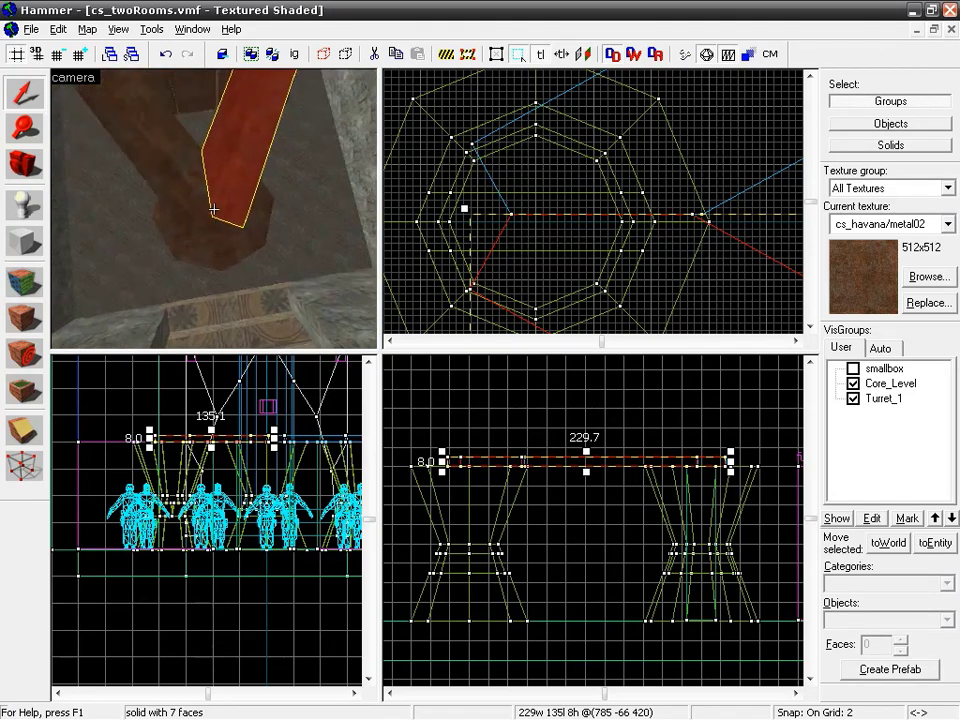
{"action": "key", "text": "w"}
{"action": "key", "text": "s"}
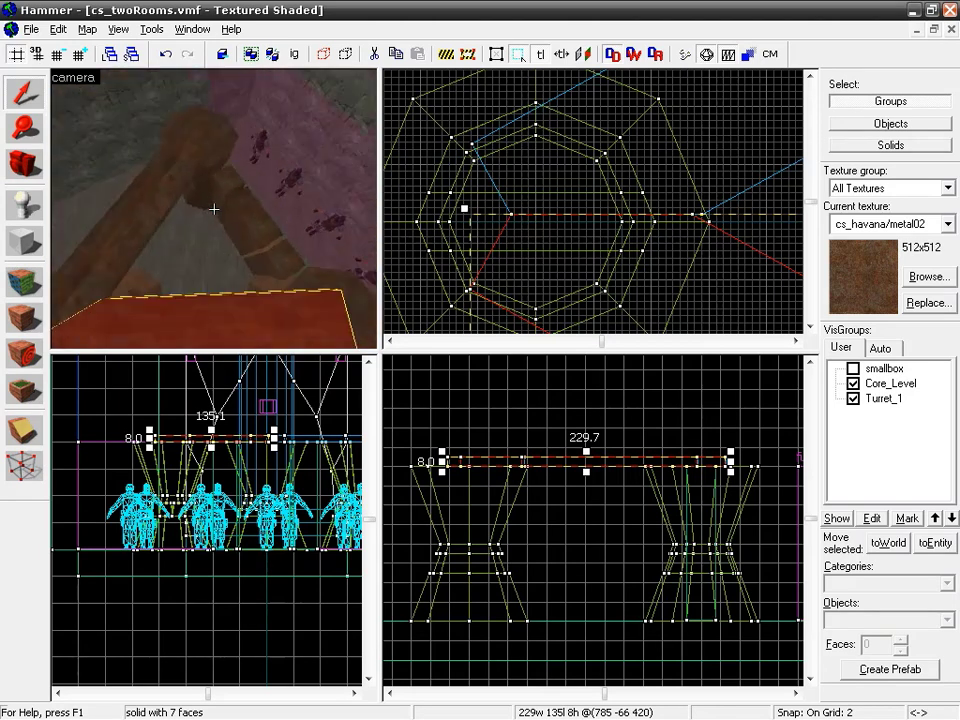
{"action": "key", "text": "w"}
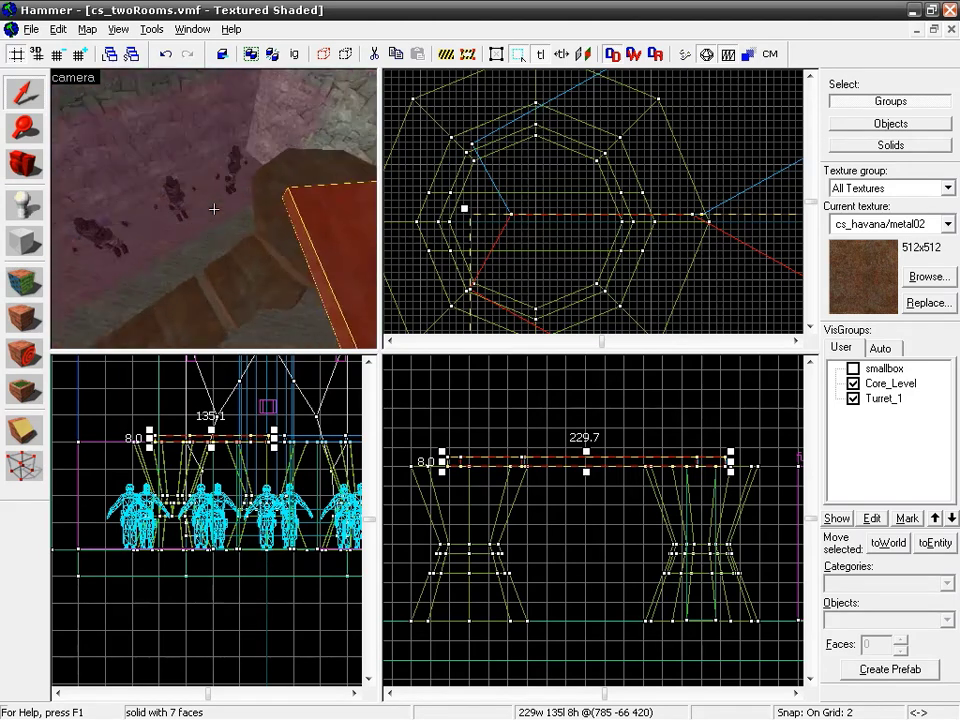
{"action": "key", "text": "w"}
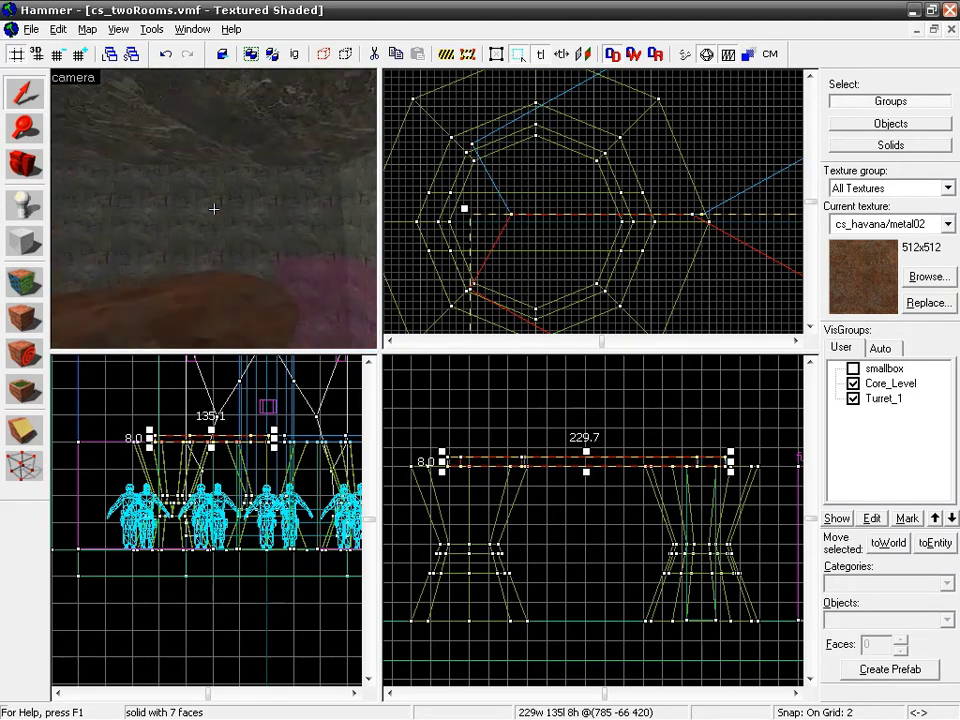